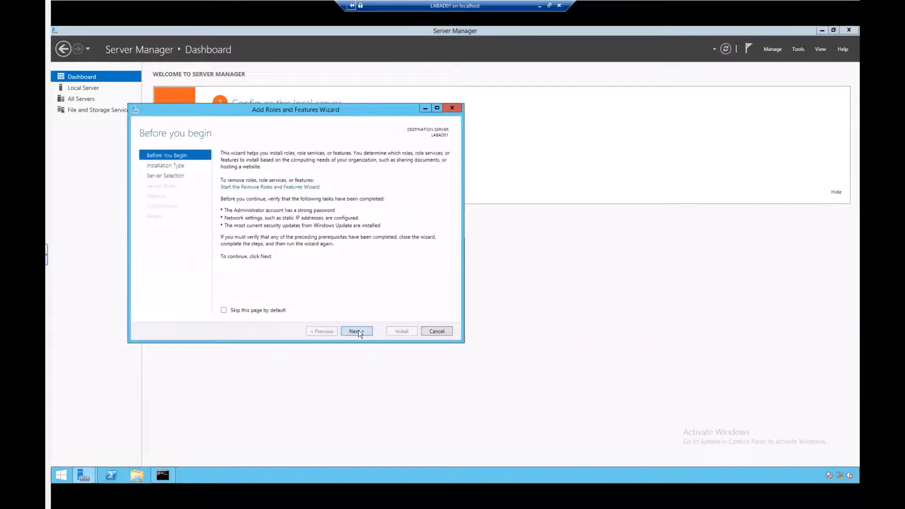
- Choose a role-based installation with LABAD01 as the destination server
left_click(357, 331)
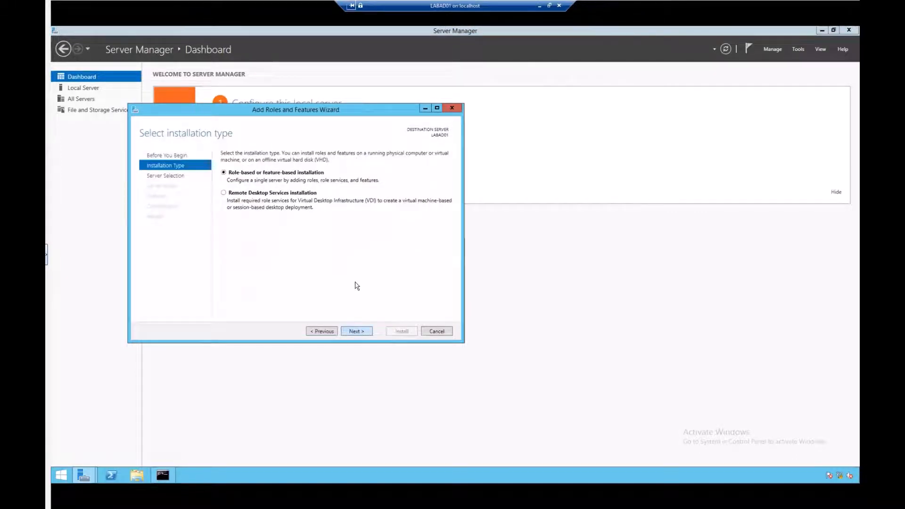
key("Return")
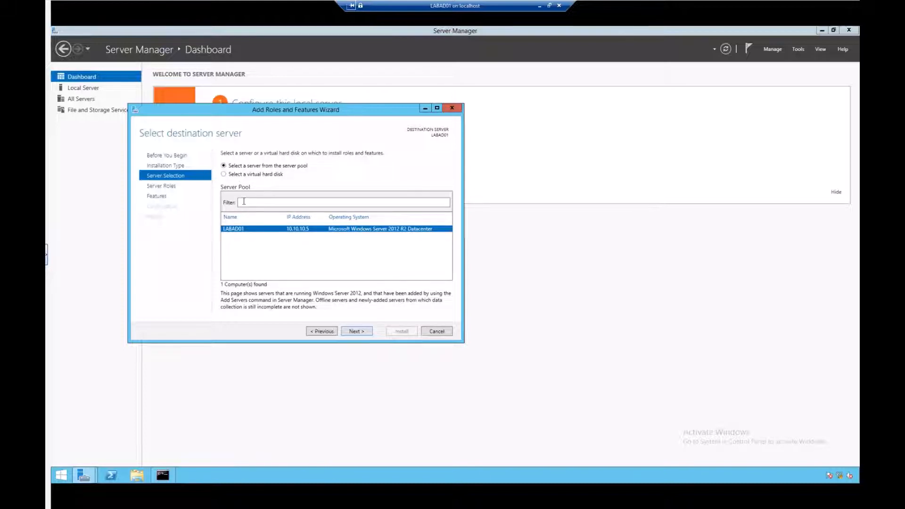
left_click(354, 331)
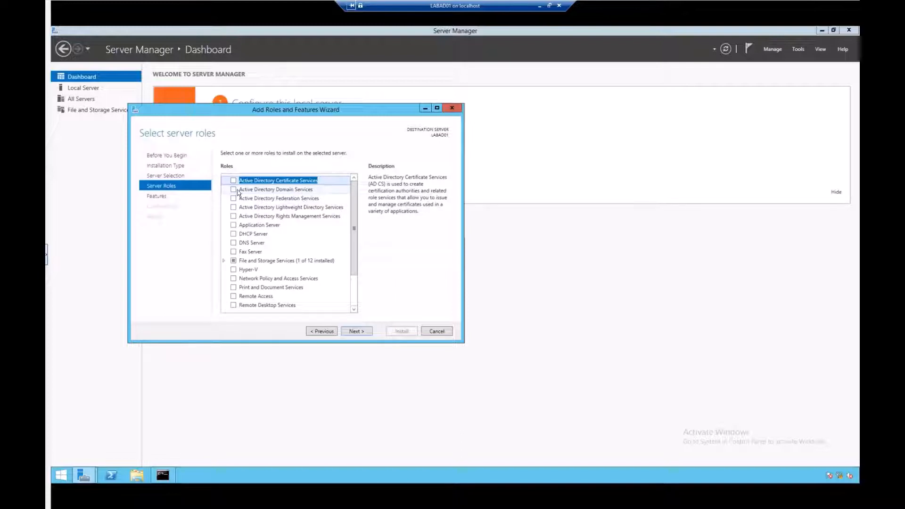
- Tick Active Directory Domain Services and accept its required management features
left_click(234, 190)
left_click(234, 190)
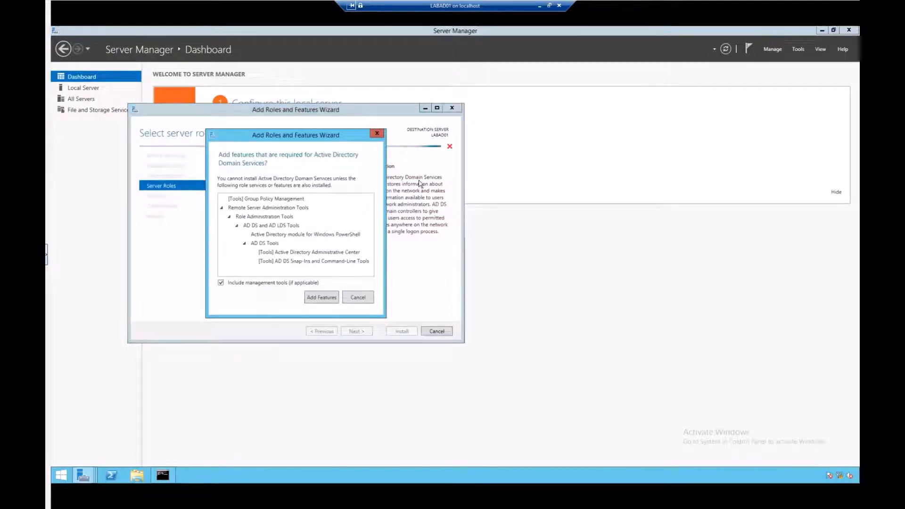
left_click_drag(337, 136, 292, 138)
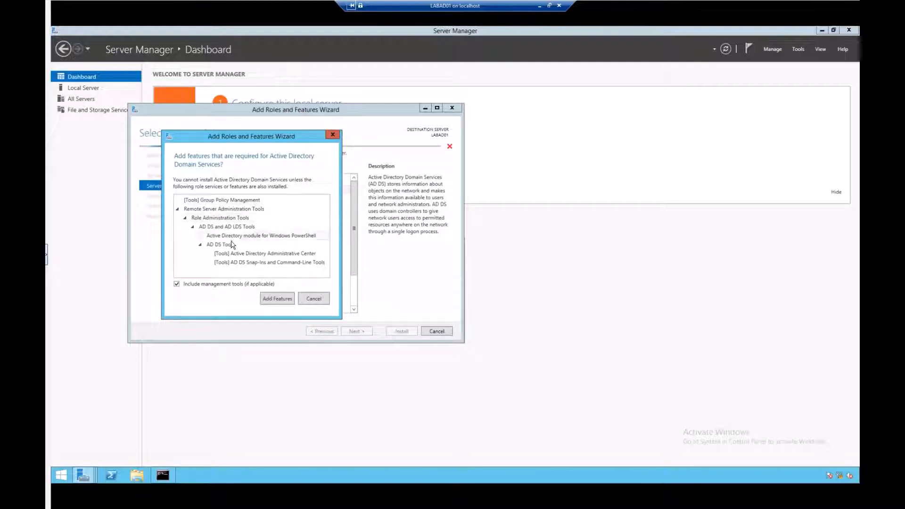
left_click(277, 299)
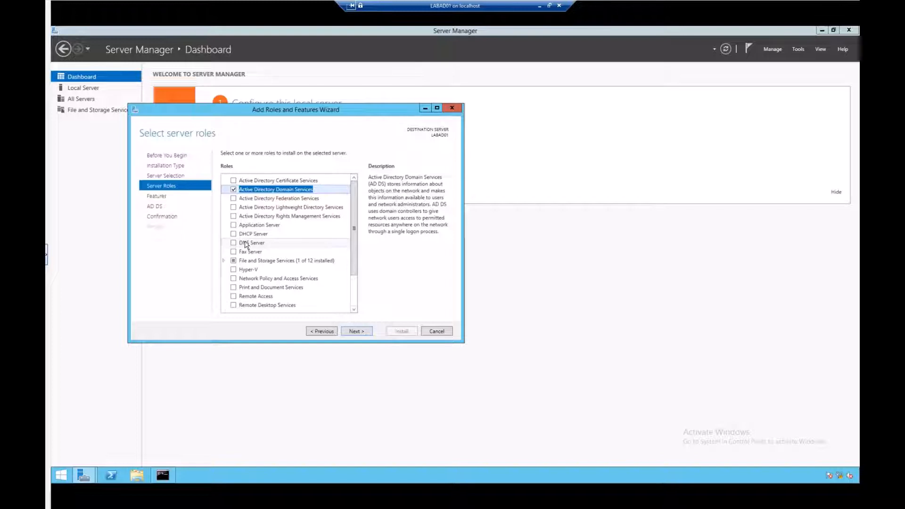
- Keep the default features, including Group Policy Management, and pass the AD DS information page
left_click(354, 331)
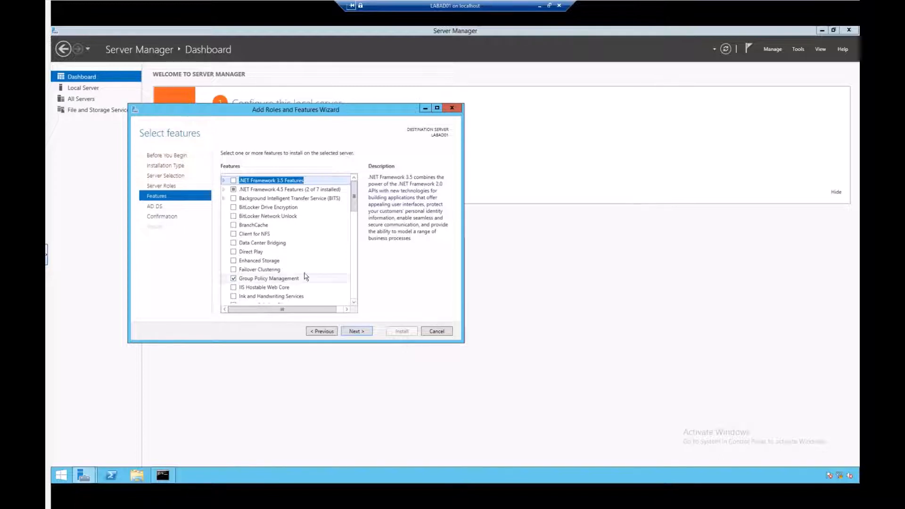
left_click(356, 331)
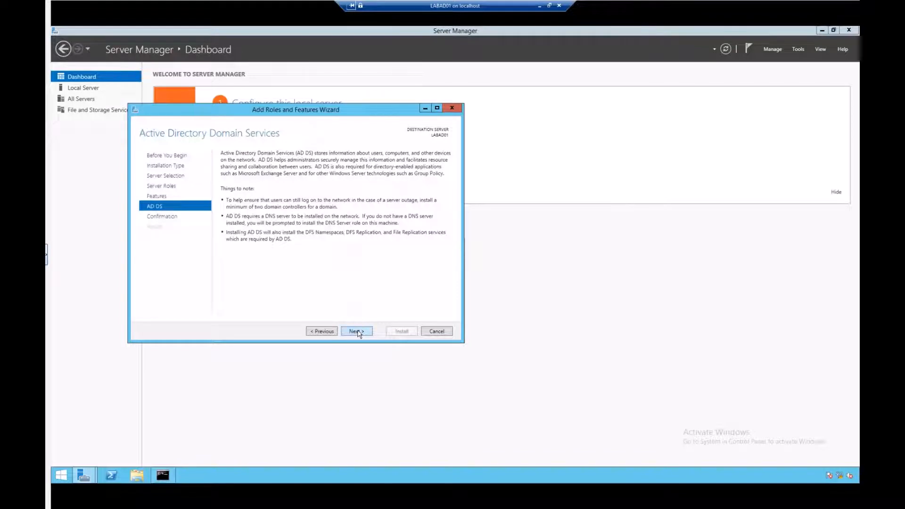
left_click(356, 331)
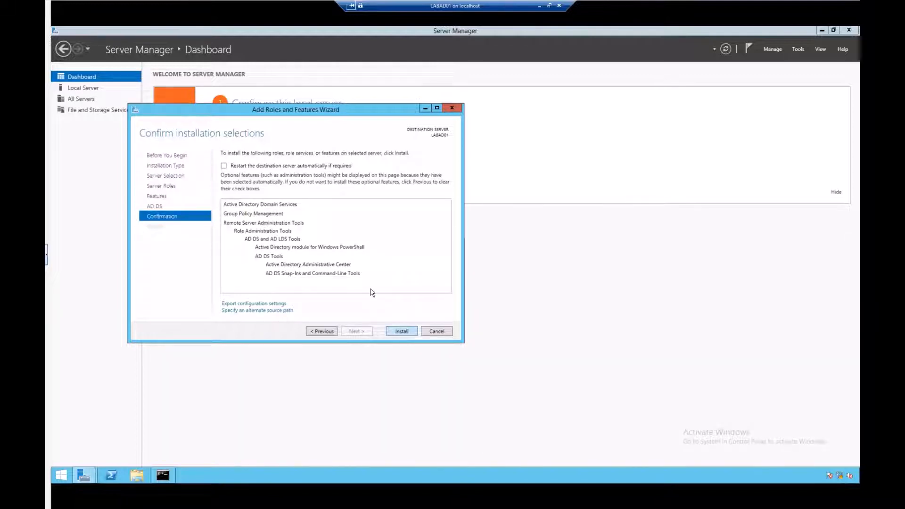
- Install AD DS and its management tools on LABAD01 until success is reported
left_click(401, 332)
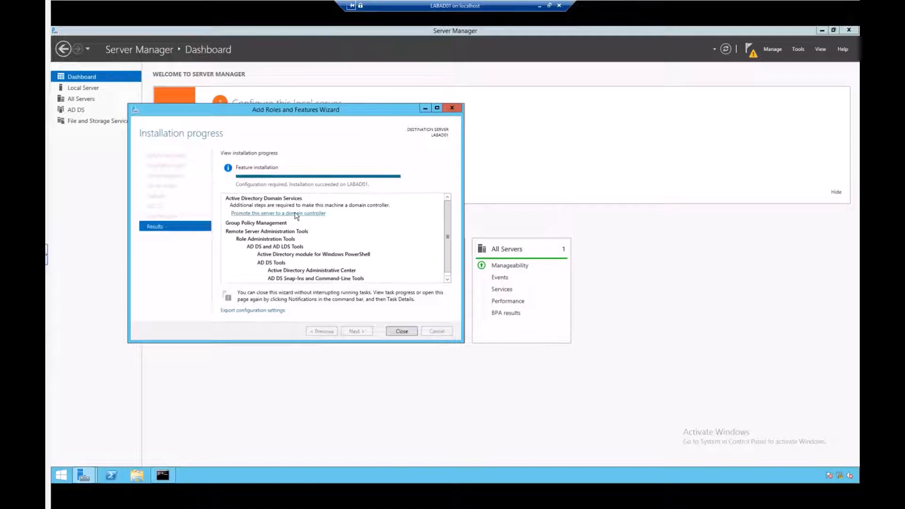
left_click_drag(288, 113, 391, 99)
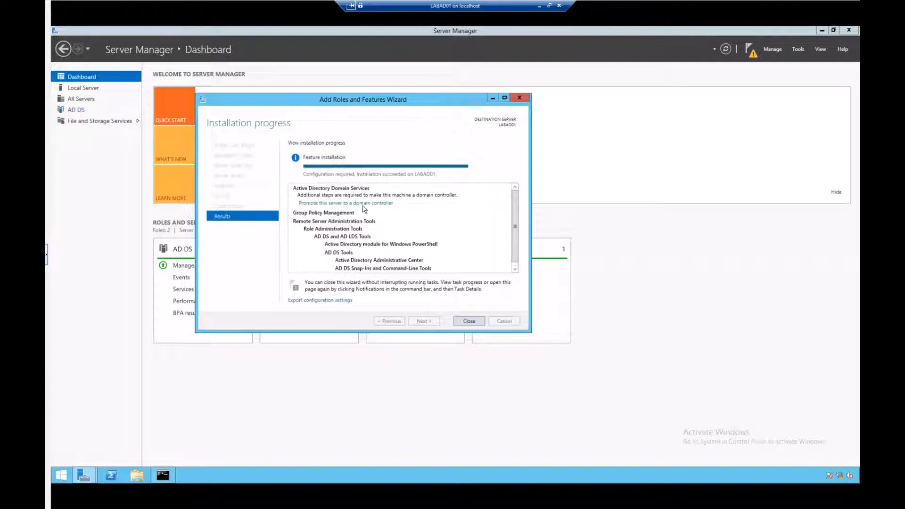
- Start domain controller promotion with a new forest whose root domain is TESTLAB1.local
left_click(319, 203)
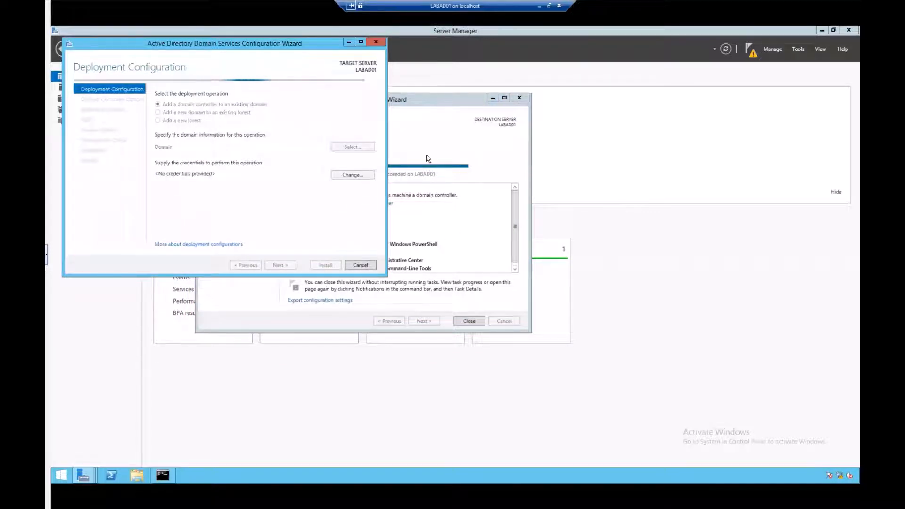
left_click_drag(392, 100, 480, 94)
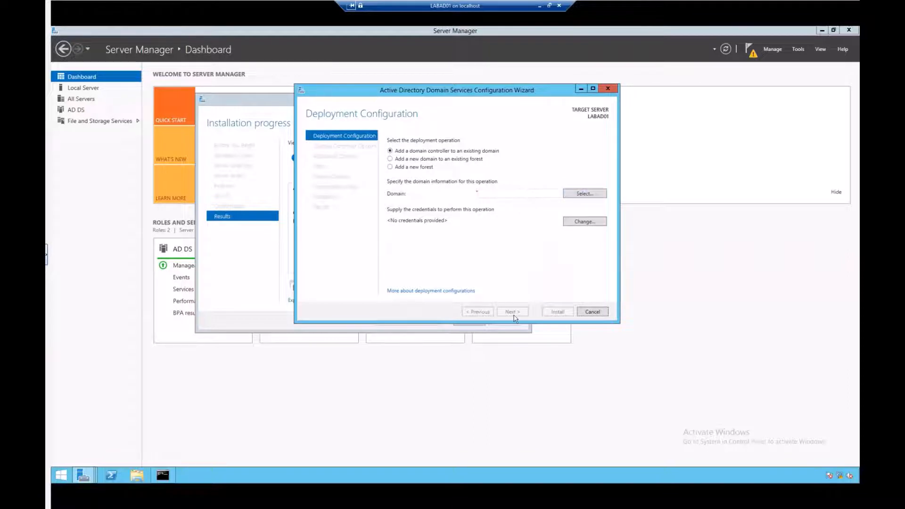
left_click(391, 167)
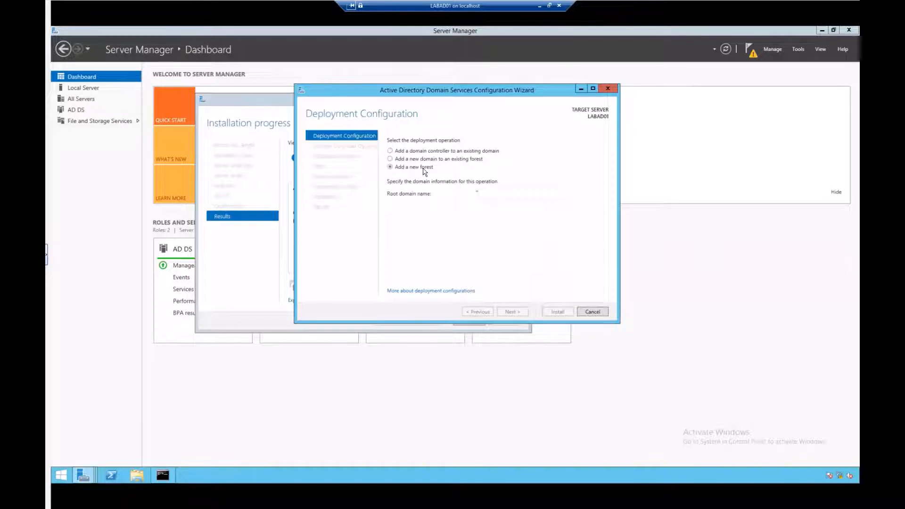
left_click(491, 194)
type("TESTLAN")
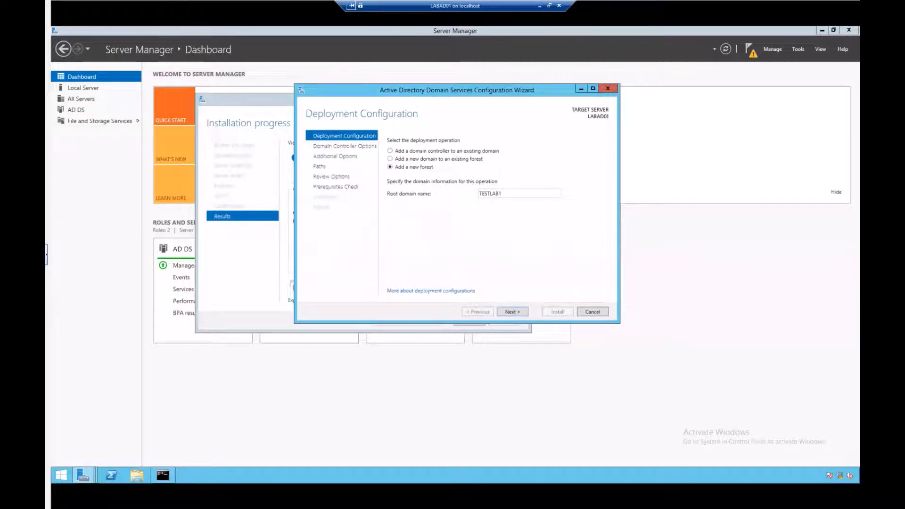
type("1.local")
- Keep Windows Server 2012 R2 as both forest and domain functional level
left_click(512, 312)
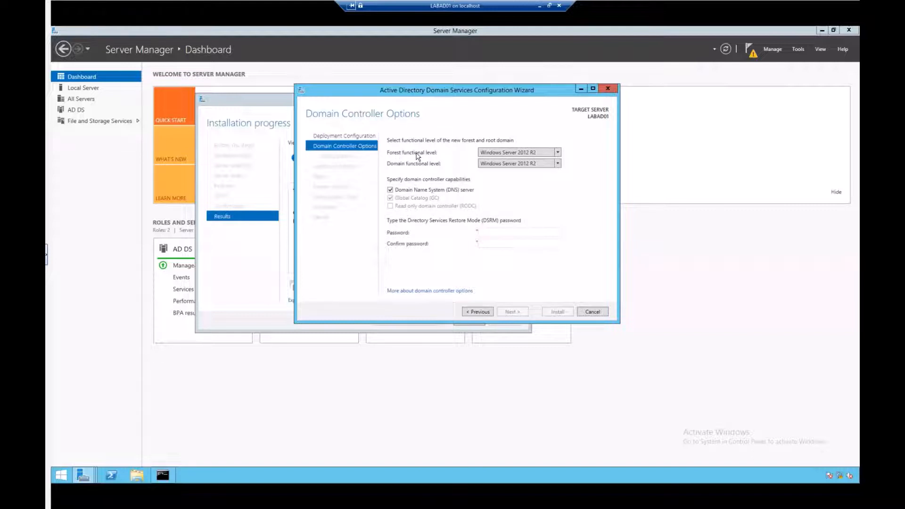
left_click(558, 155)
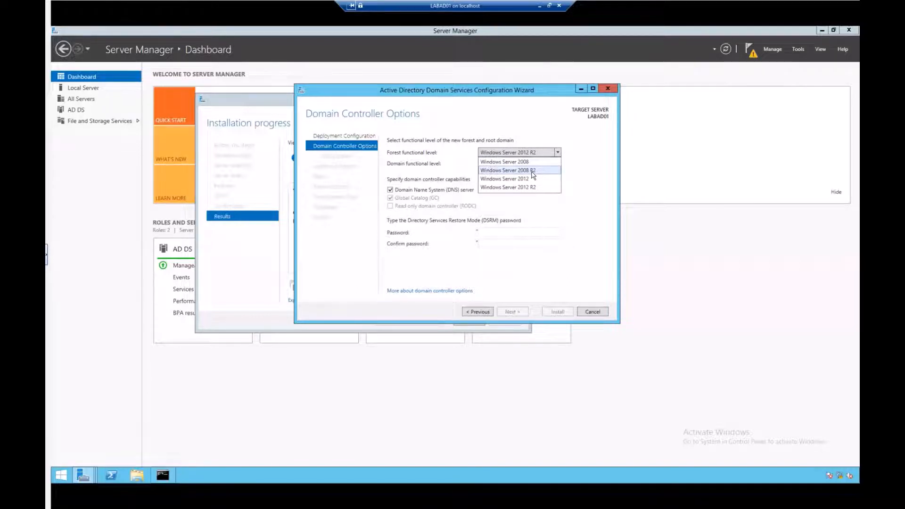
left_click(581, 162)
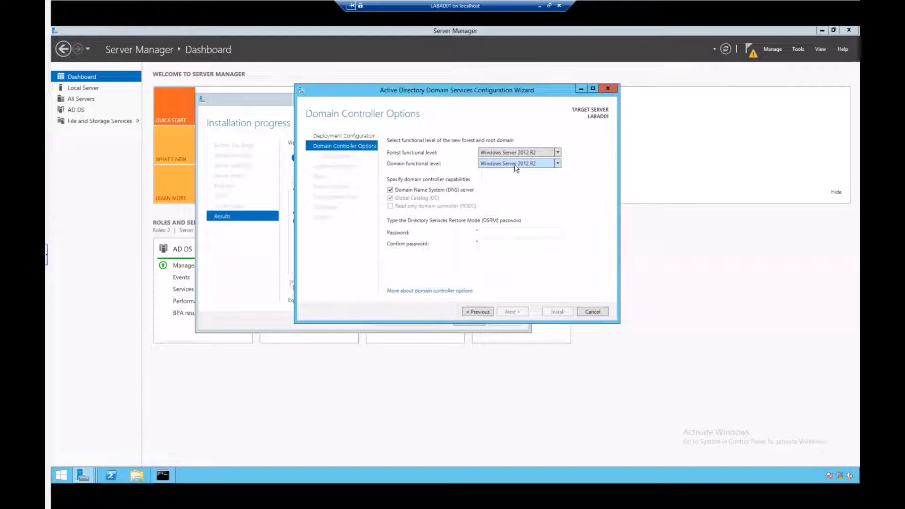
left_click(558, 164)
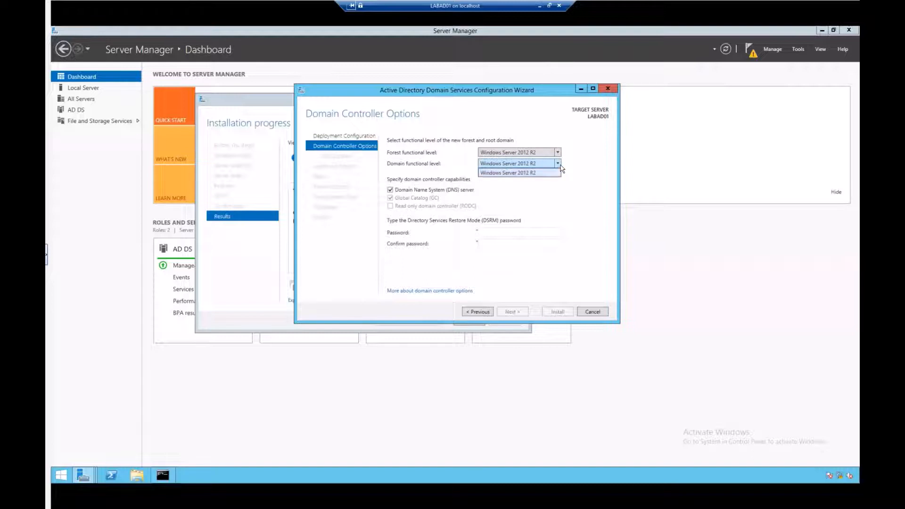
left_click(417, 165)
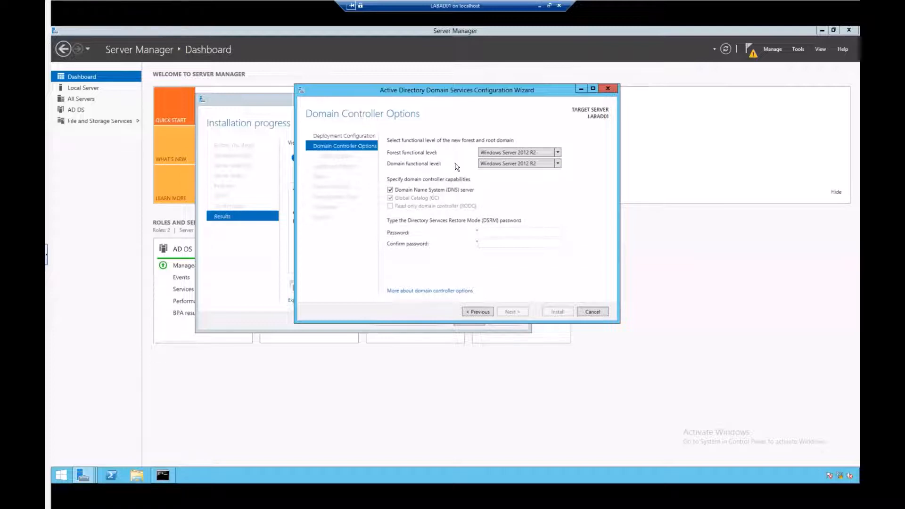
left_click(557, 164)
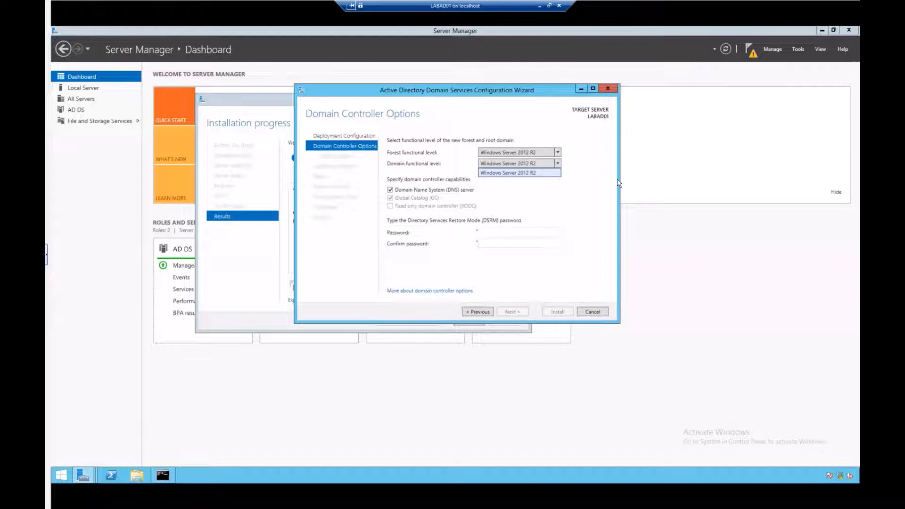
left_click(604, 171)
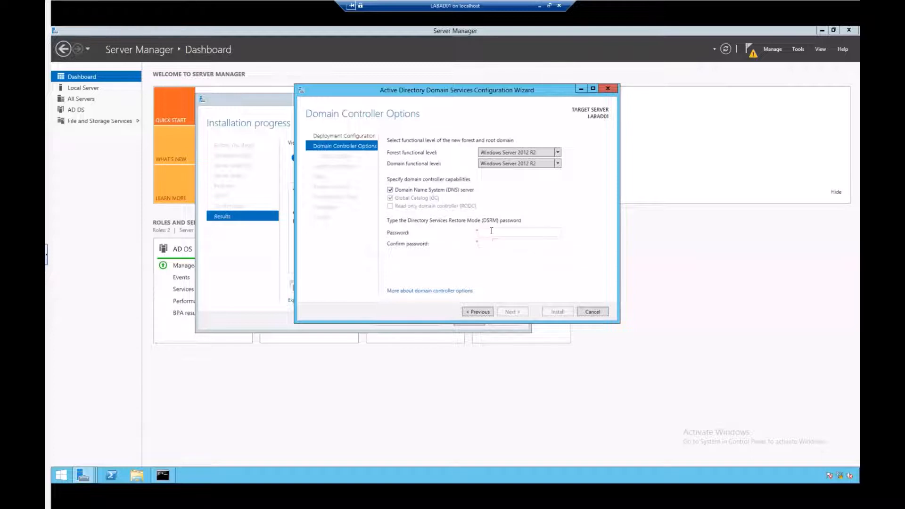
- Enter the DSRM password and retype it in Confirm password
type("Pa••••••••••")
key("Tab")
type("••••••••••••")
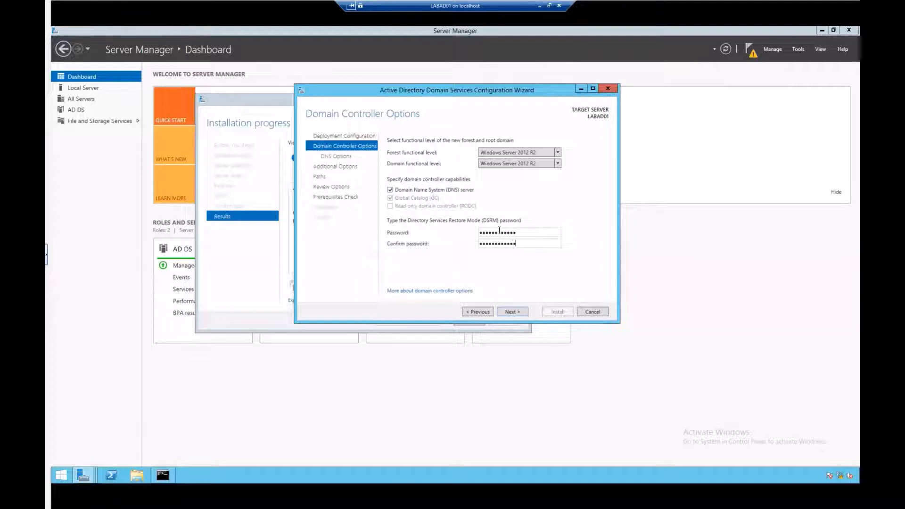
- Continue past Domain Controller Options and DNS Options to Additional Options
left_click(511, 312)
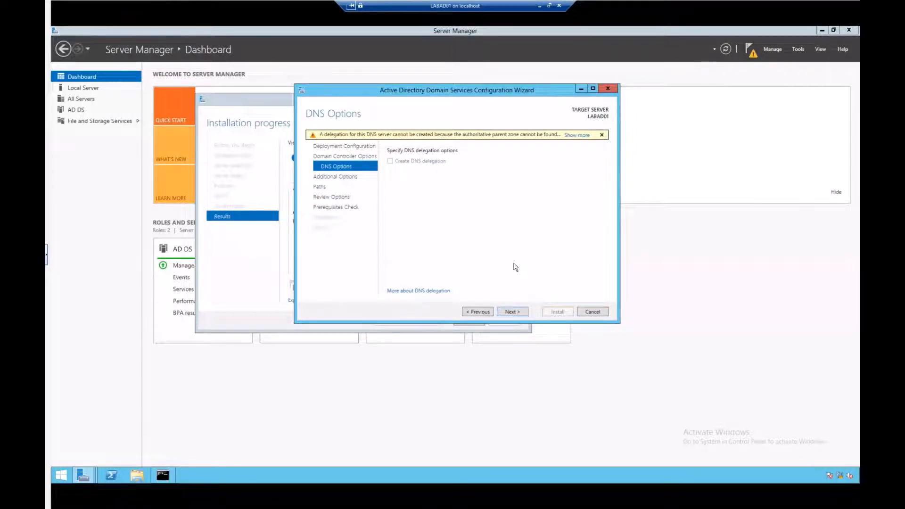
left_click(513, 312)
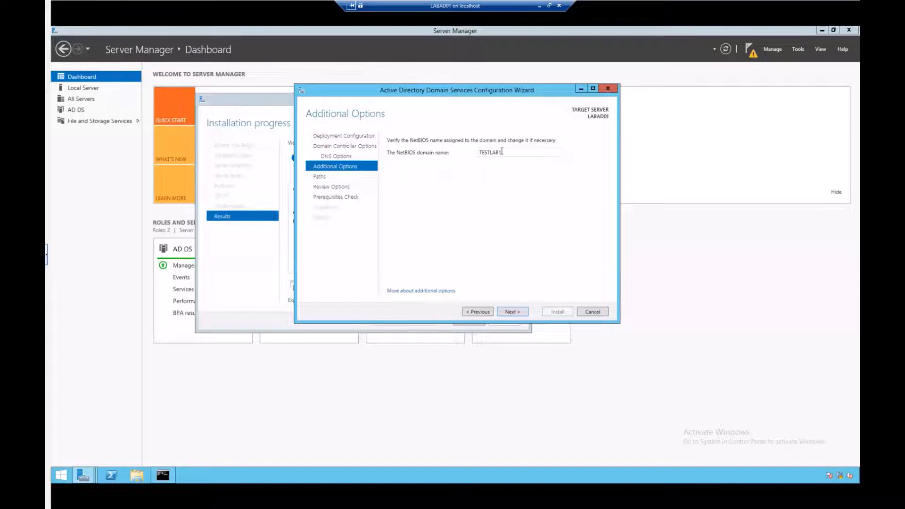
- Accept NetBIOS name TESTLAB1 and the default NTDS and SYSVOL paths
left_click(514, 313)
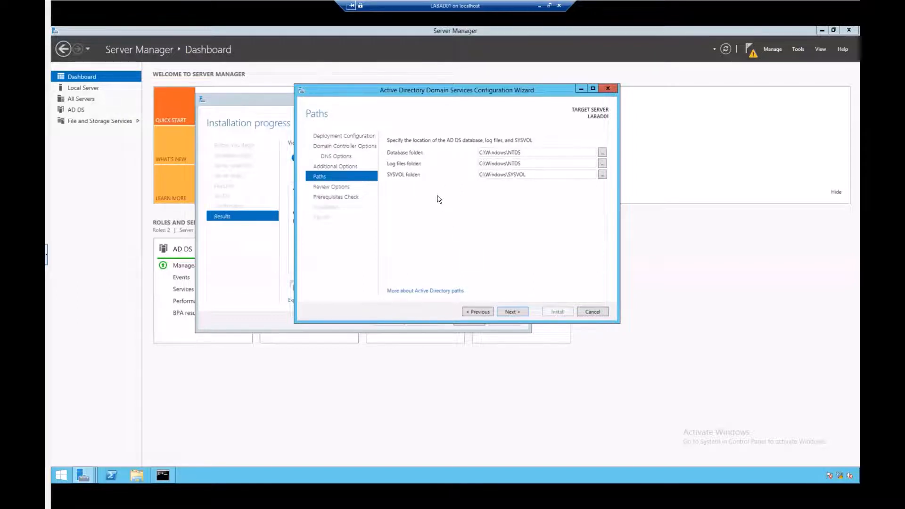
left_click(511, 312)
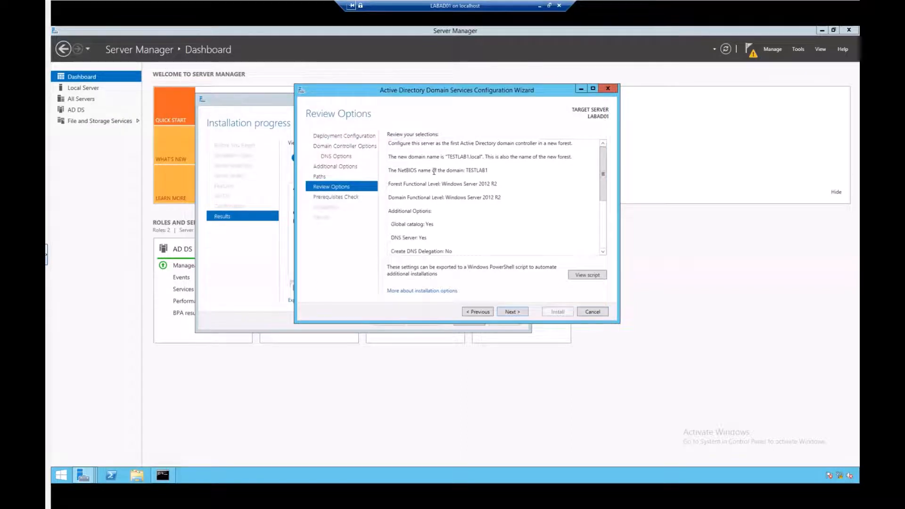
- Review the options and confirm the prerequisites check passed, with two warnings
scroll(603, 187, "down", 4)
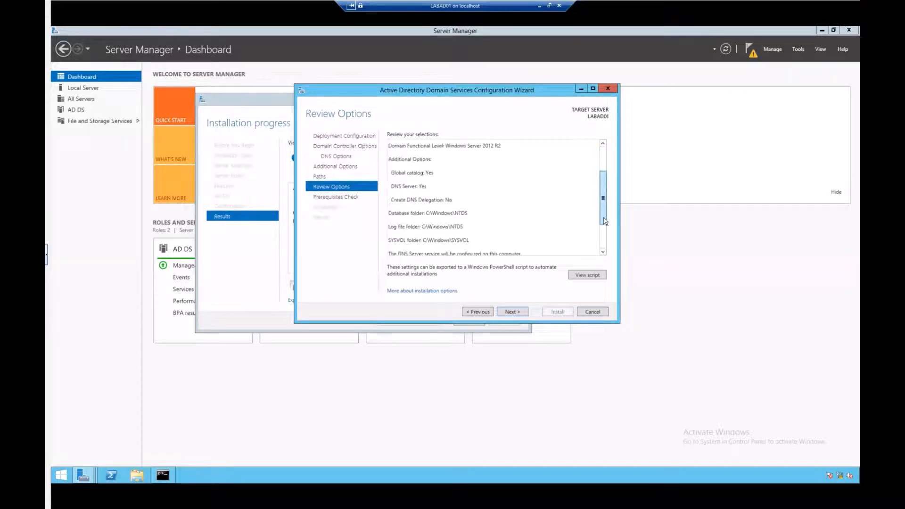
left_click(509, 312)
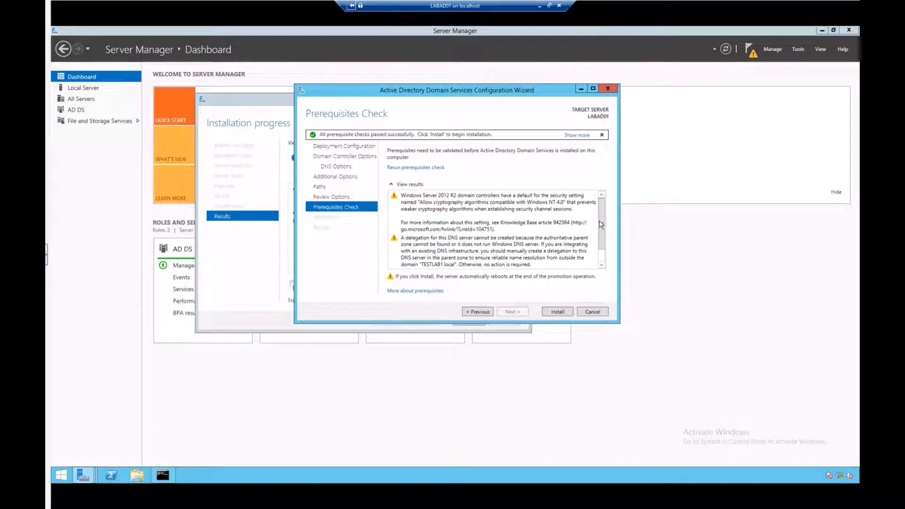
left_click_drag(603, 241, 603, 257)
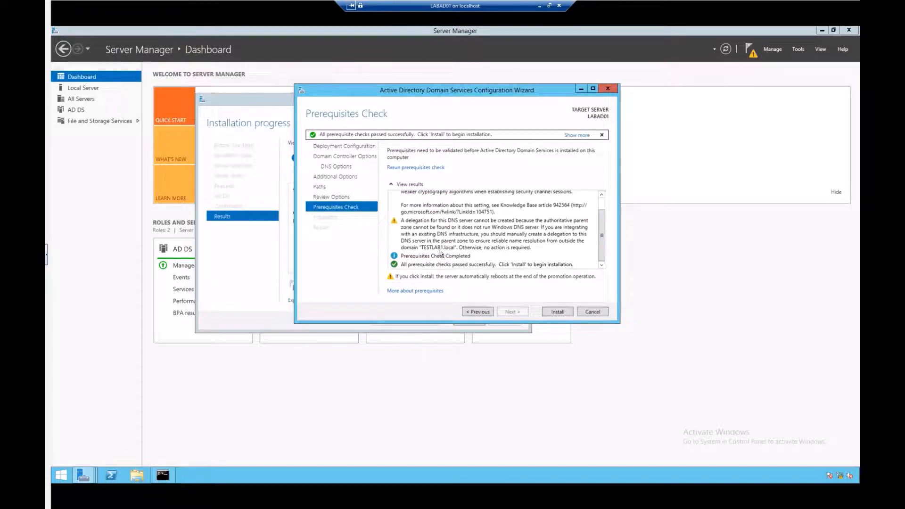
- Install the domain controller and let LABAD01 restart to the TESTLAB1 sign-in screen
left_click(554, 313)
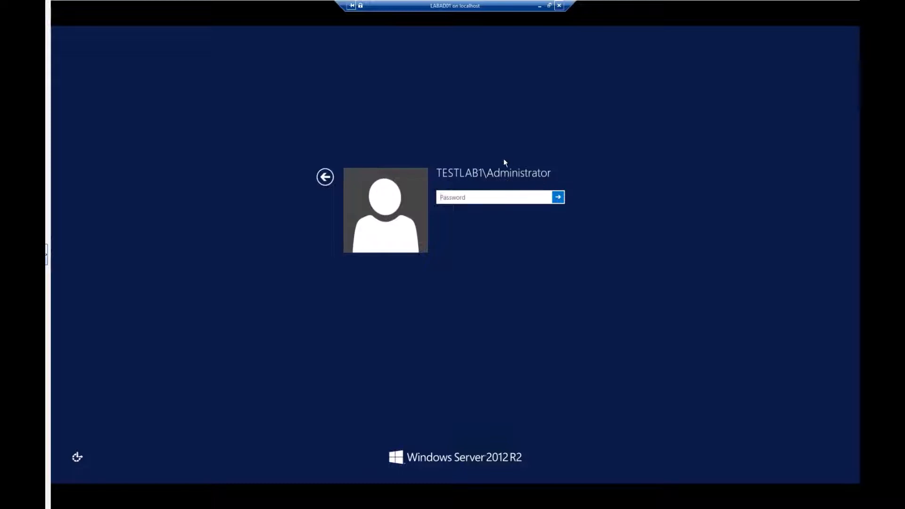
- Switch from the password prompt to the Other user sign-in form and start a user name
left_click(329, 177)
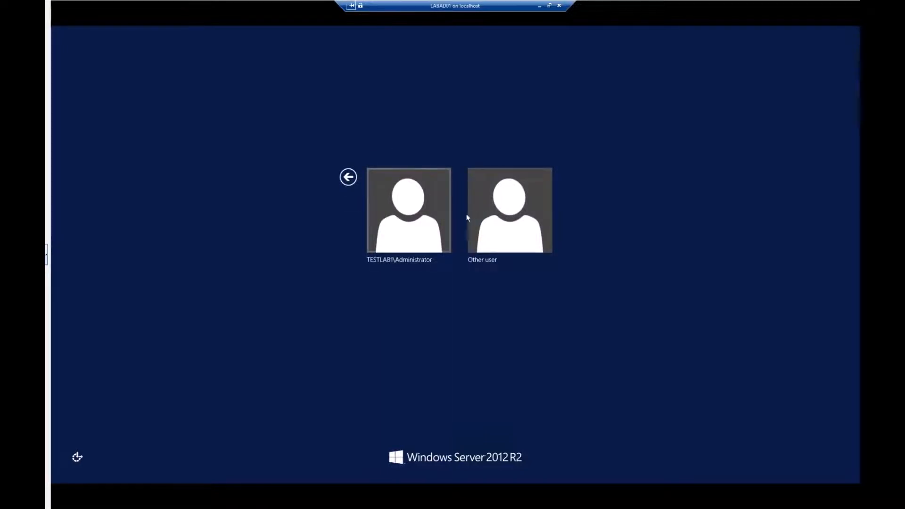
left_click(494, 207)
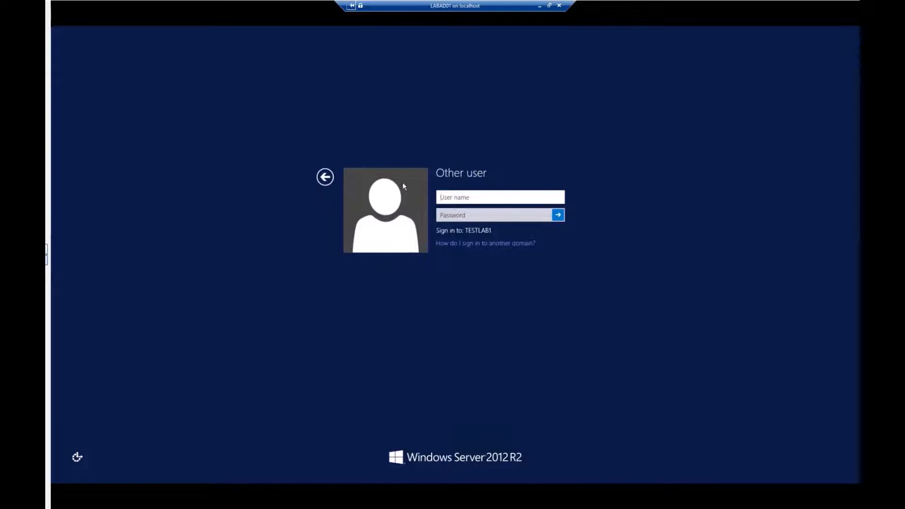
left_click(466, 197)
type(".")
key("BackSpace")
type(".\\")
- Sign in to the domain as Administrator with the account password
left_click(325, 178)
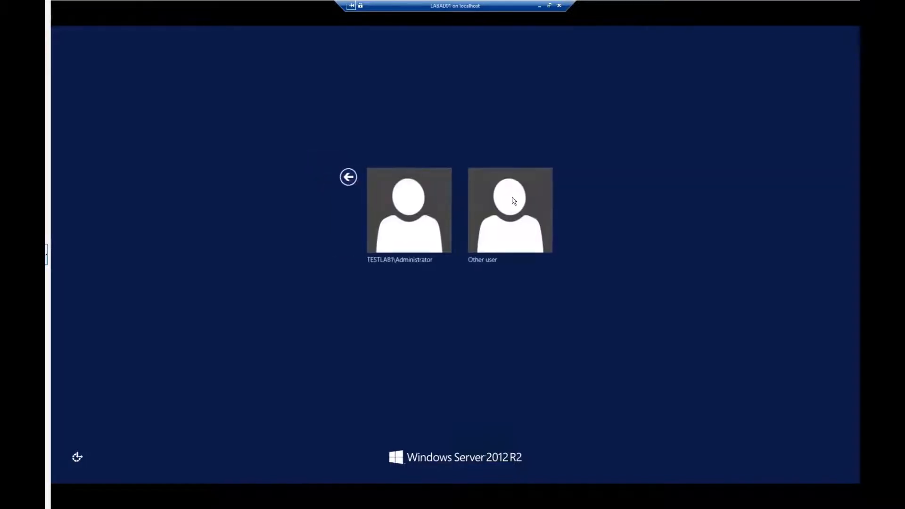
left_click(513, 196)
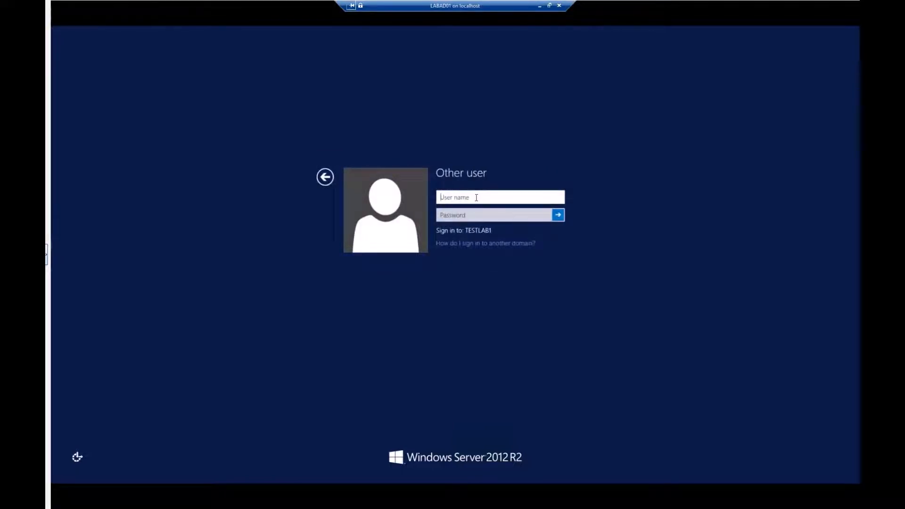
type("Administrator")
key("Tab")
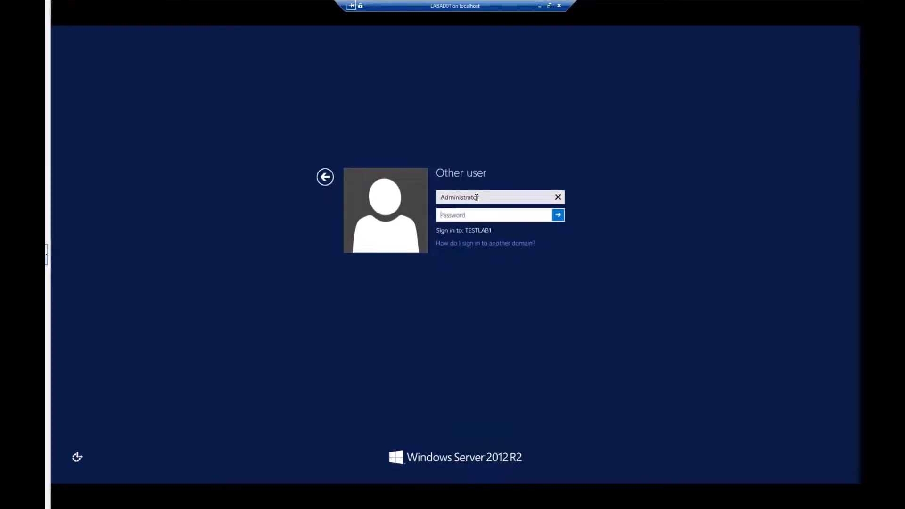
type("P•••••")
key("Return")
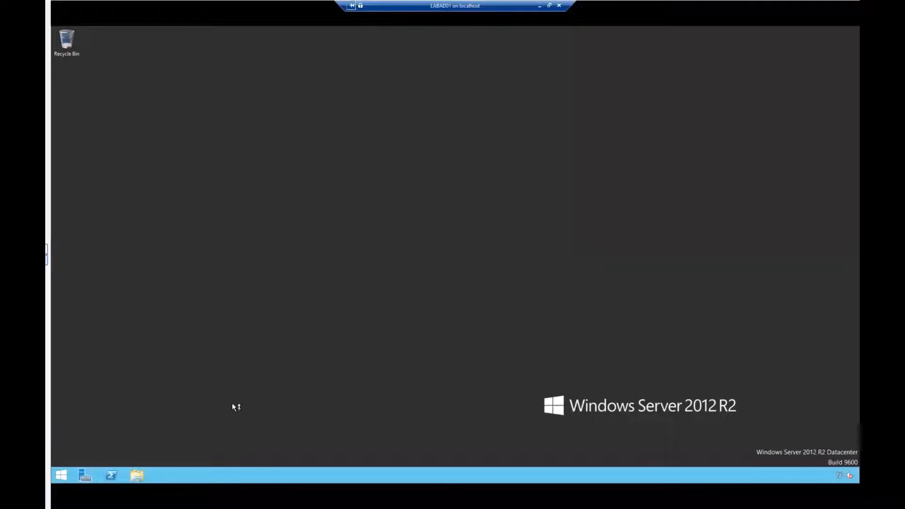
- Launch Active Directory Users and Computers by running dsa.msc from the Run box
left_click(62, 475)
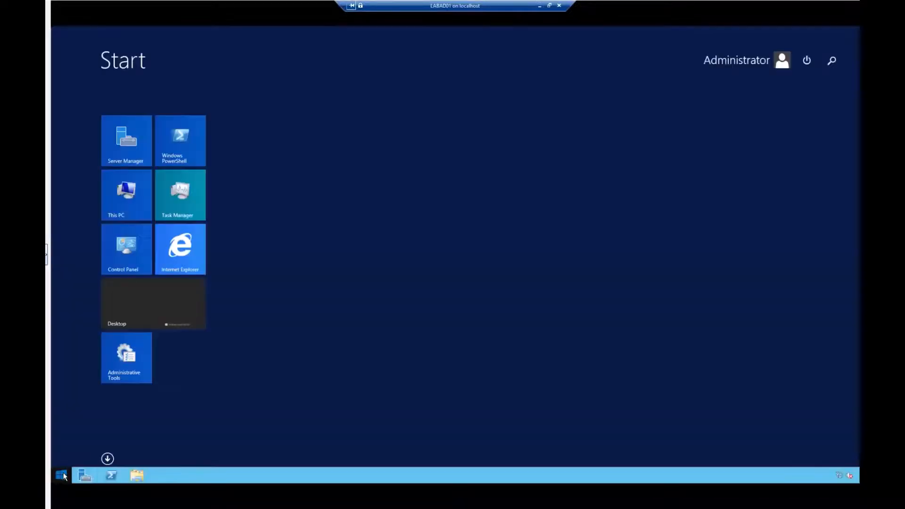
left_click(63, 475)
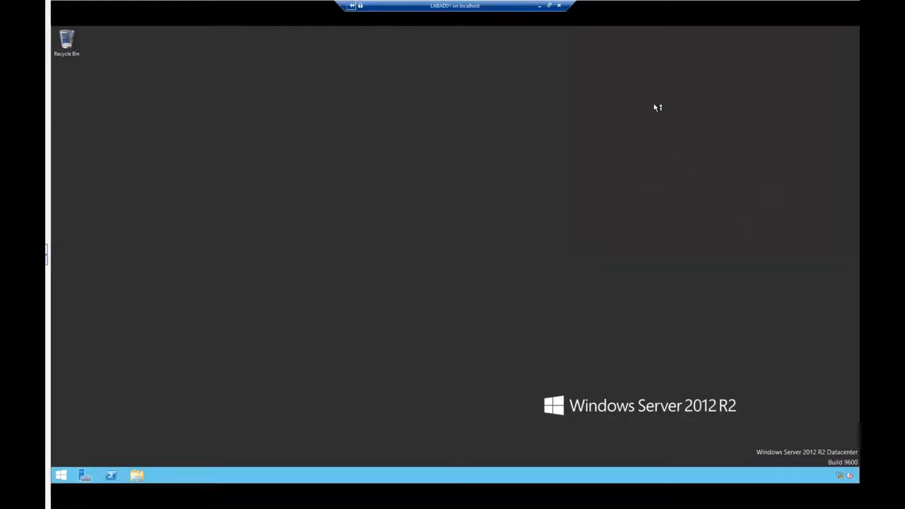
right_click(62, 476)
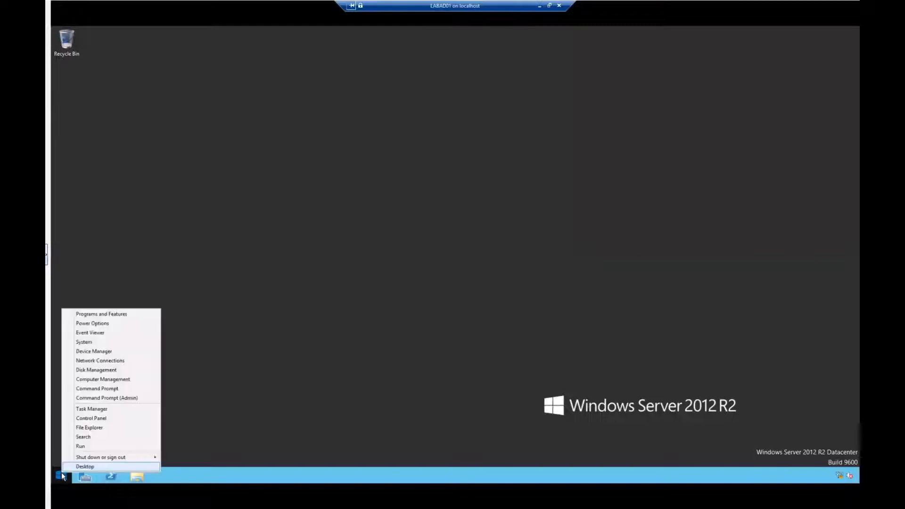
left_click(81, 448)
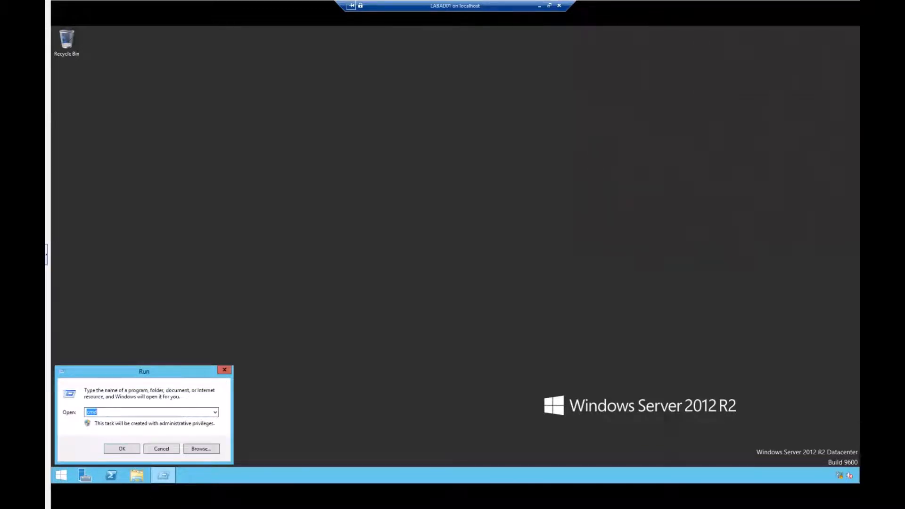
type("dsa.msc")
key("Return")
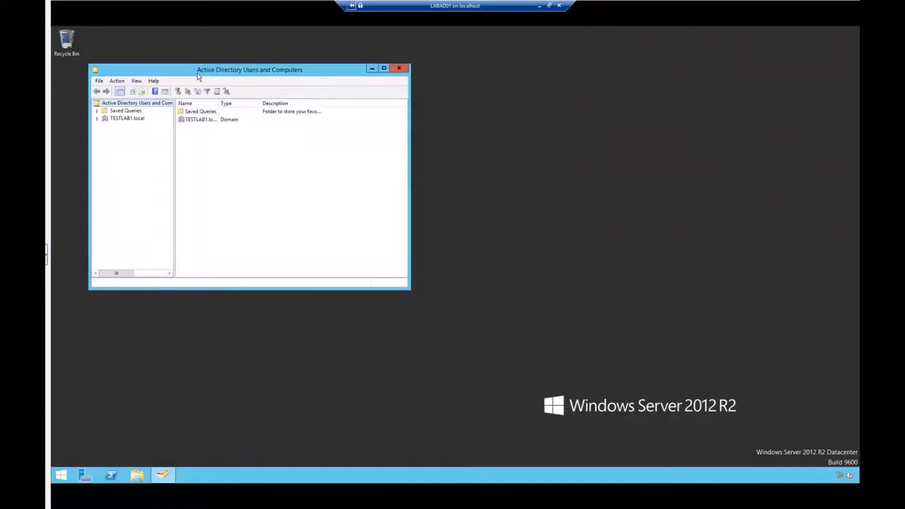
- Move the Active Directory window aside and open Control Panel's Administrative Tools folder
left_click_drag(305, 72, 394, 71)
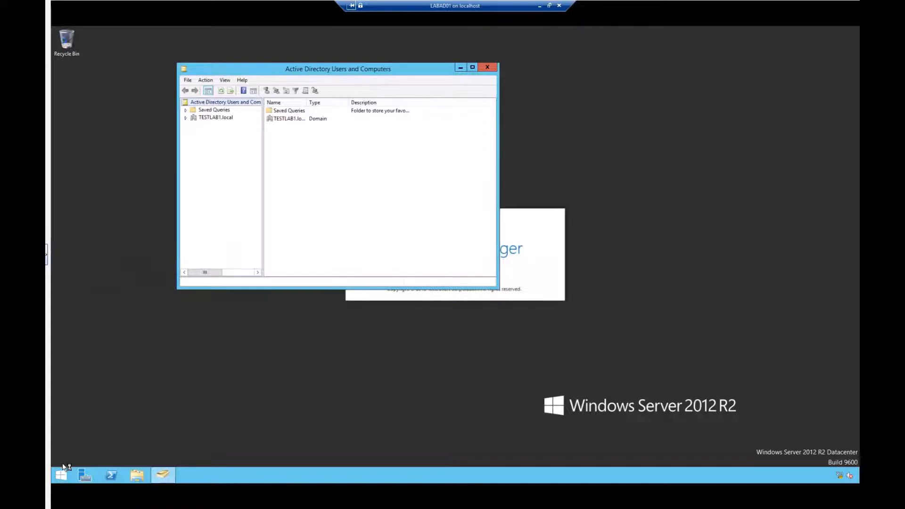
right_click(66, 477)
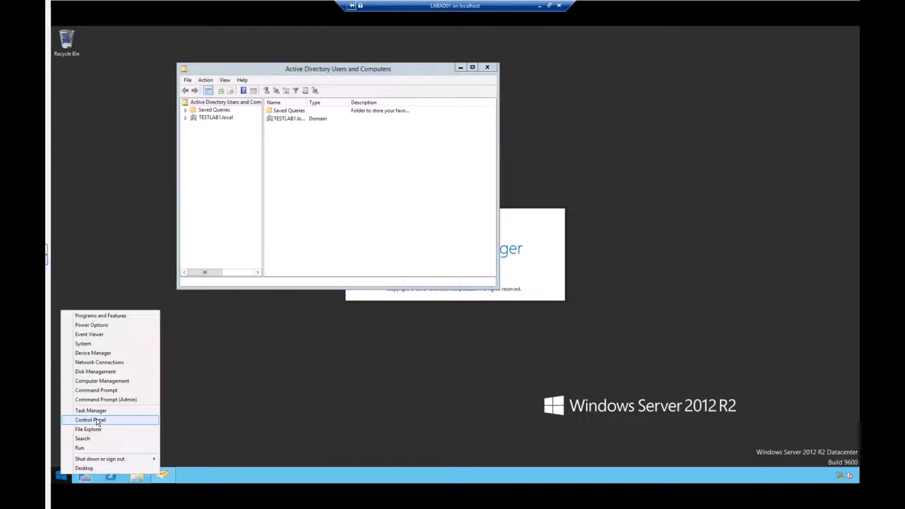
left_click(98, 420)
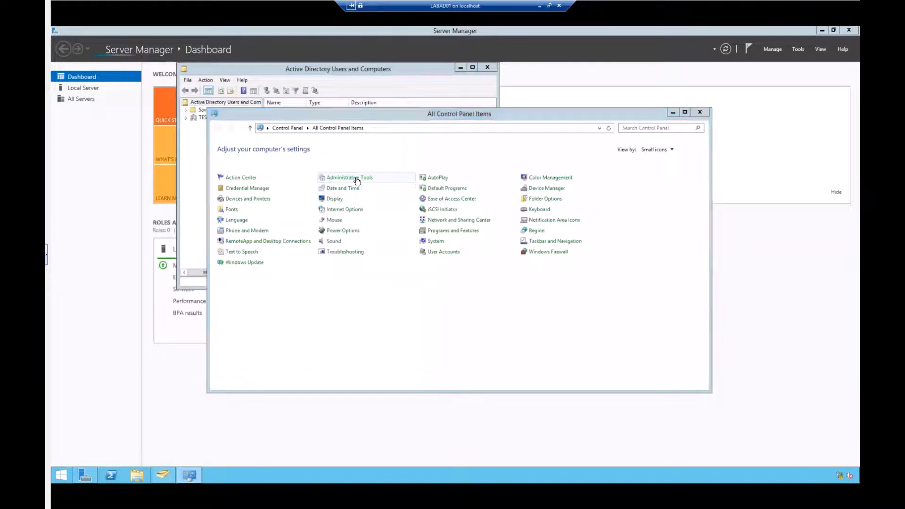
left_click(356, 181)
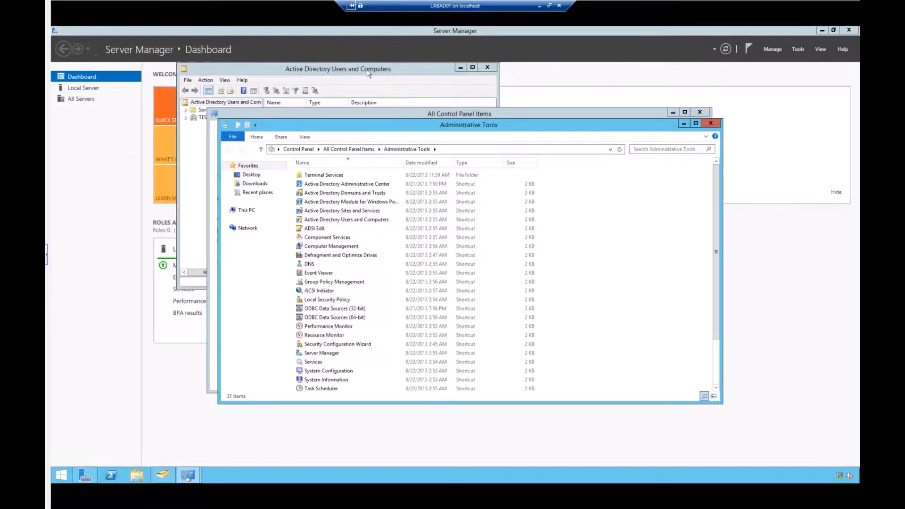
- Browse to the TESTLAB1.local Builtin container, widen the Name column, and pick Administrators
left_click(278, 66)
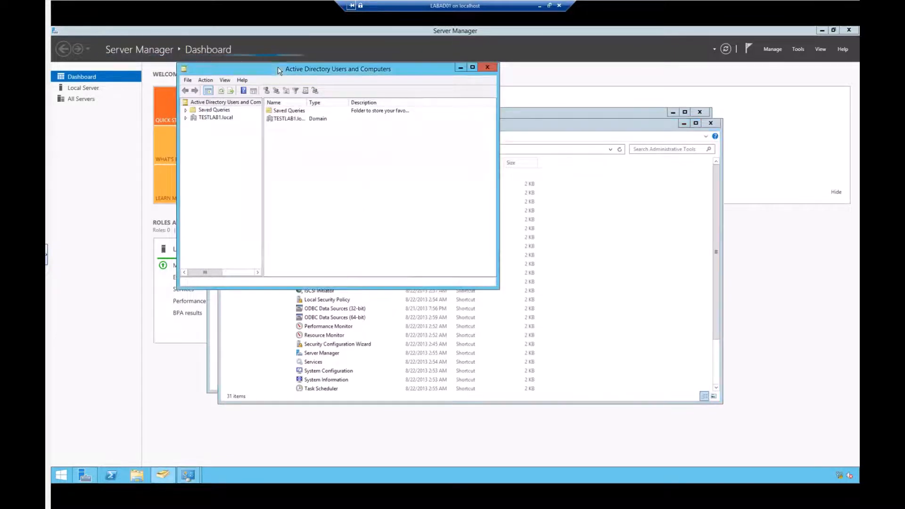
left_click(186, 118)
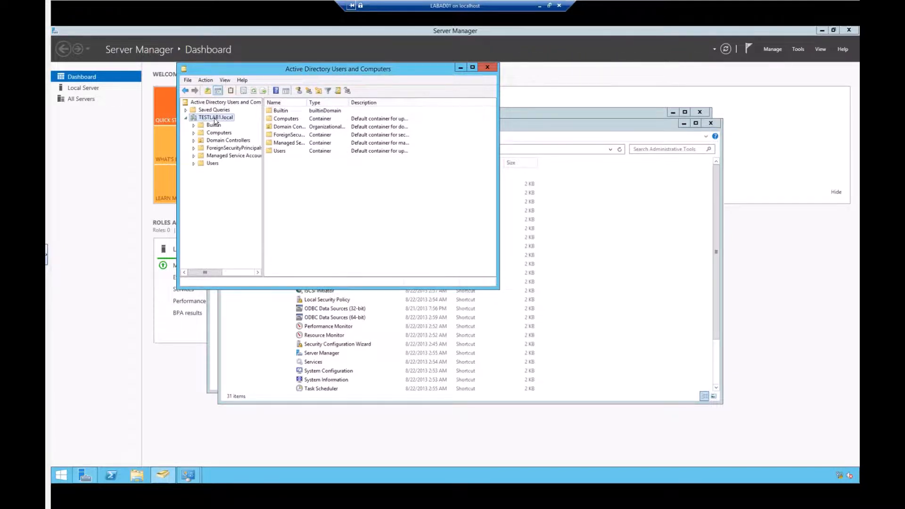
left_click(218, 135)
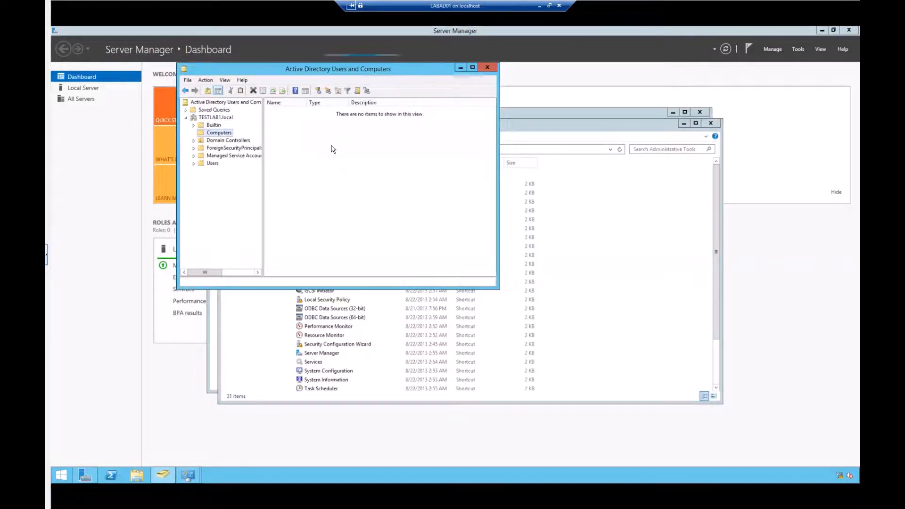
left_click(213, 118)
left_click(211, 125)
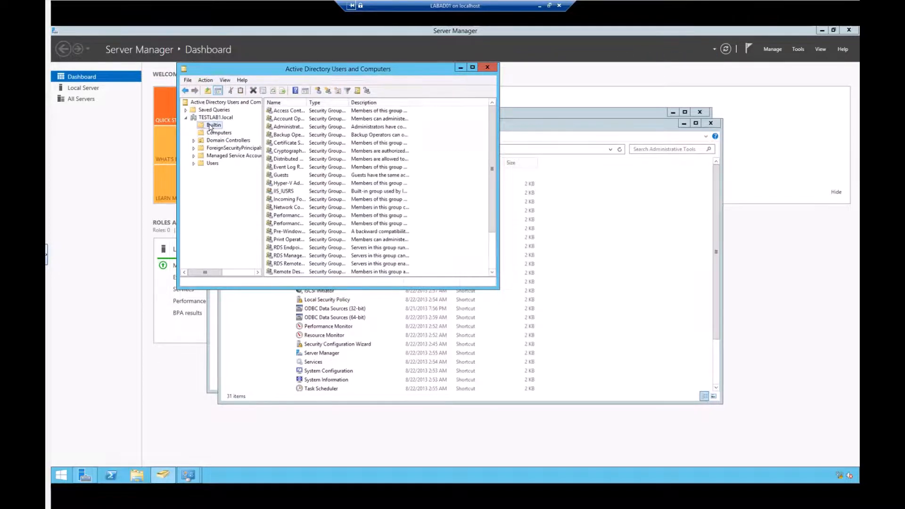
double_click(306, 101)
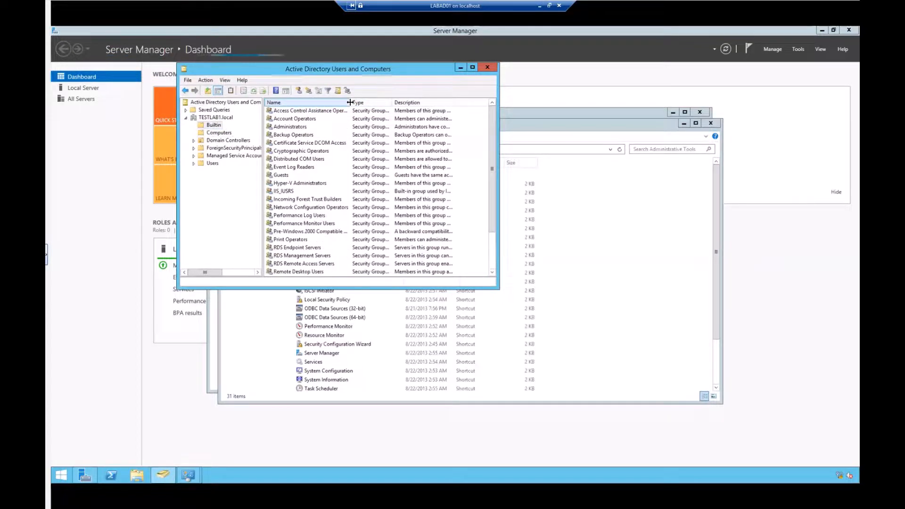
left_click(291, 127)
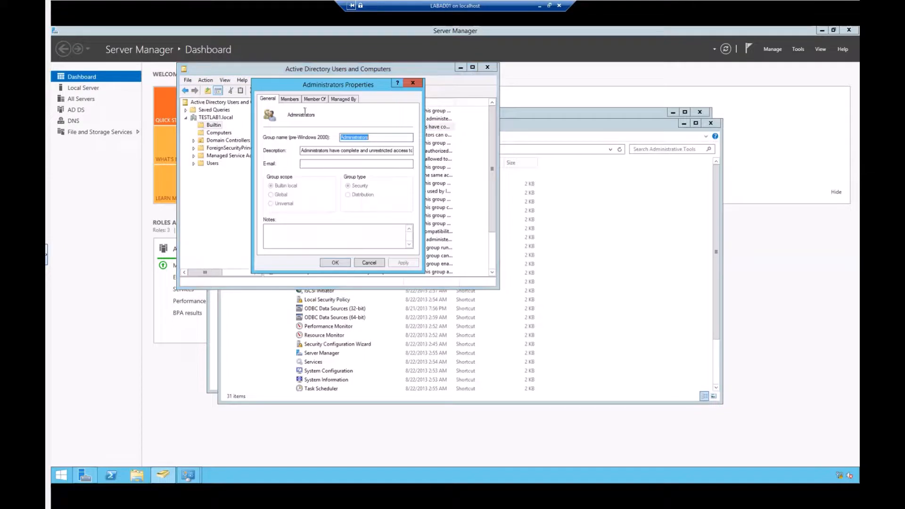
- Review the Administrators group's Members and Member Of tabs, then close it with OK
left_click(290, 98)
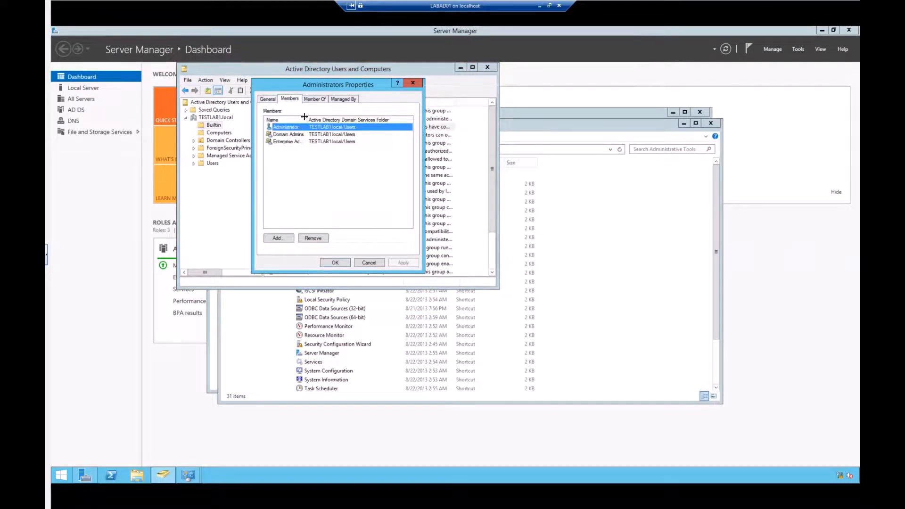
left_click_drag(305, 116, 308, 117)
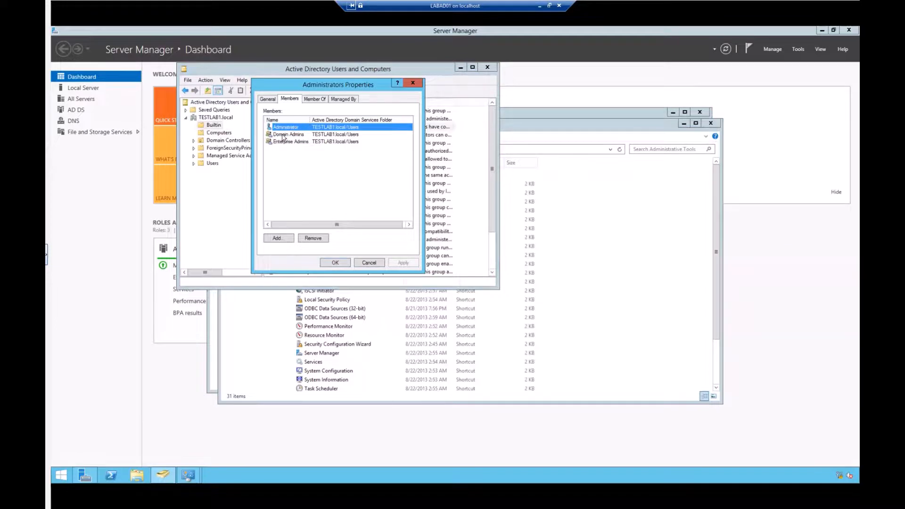
left_click(314, 100)
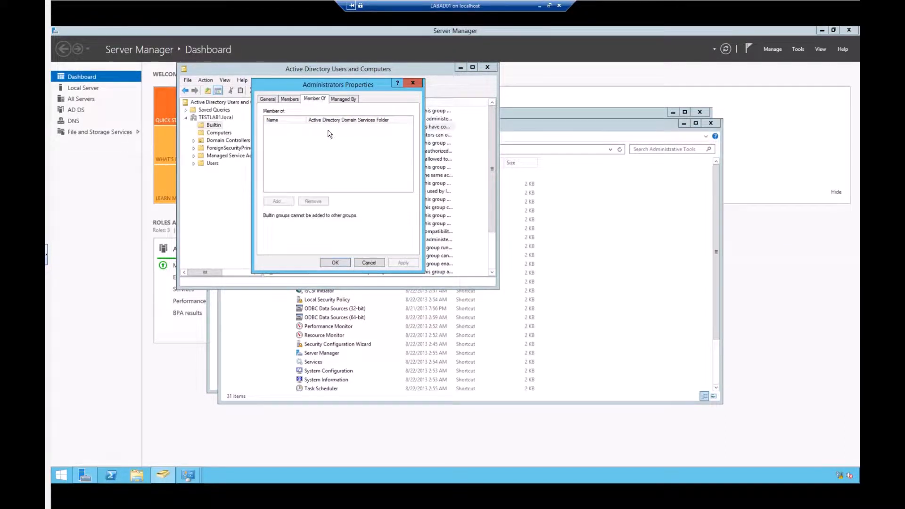
left_click(289, 101)
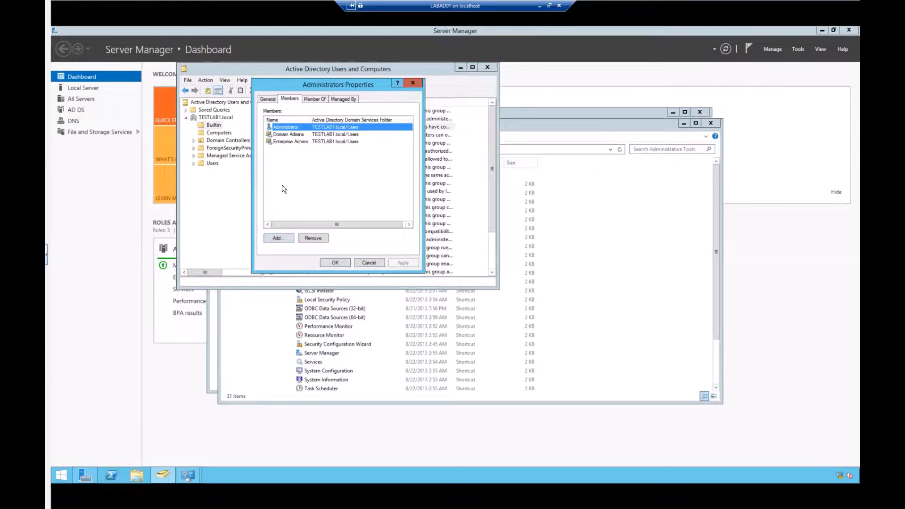
left_click(369, 263)
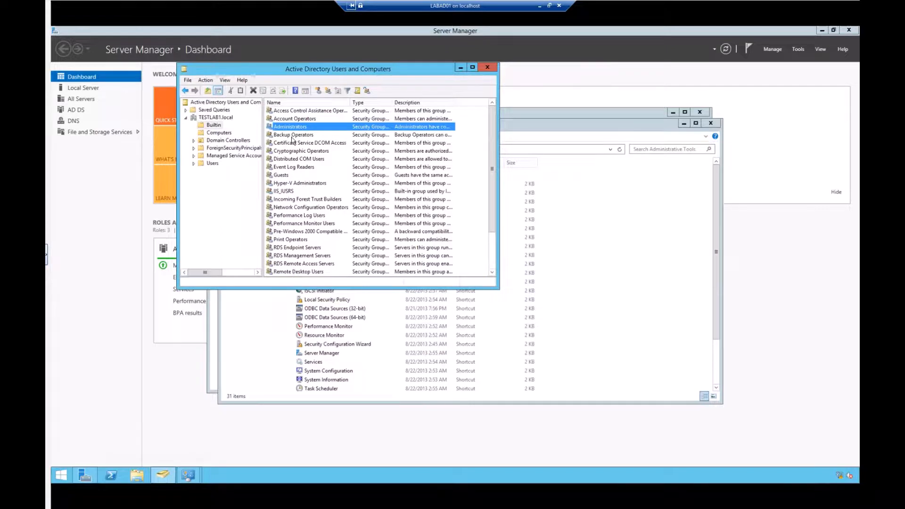
- Browse Domain Controllers, ForeignSecurityPrincipals and Managed Service Accounts, ending on the Users container
scroll(285, 245, "down", 2)
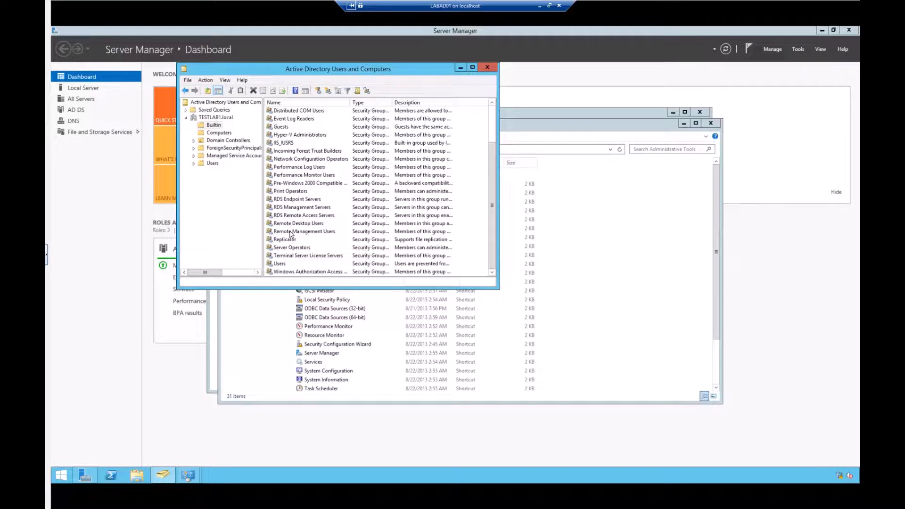
scroll(289, 234, "up", 2)
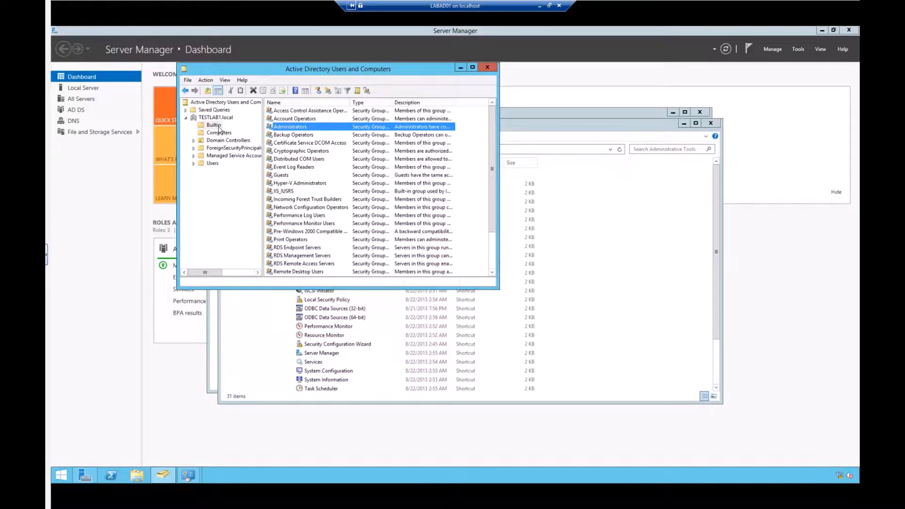
left_click(218, 140)
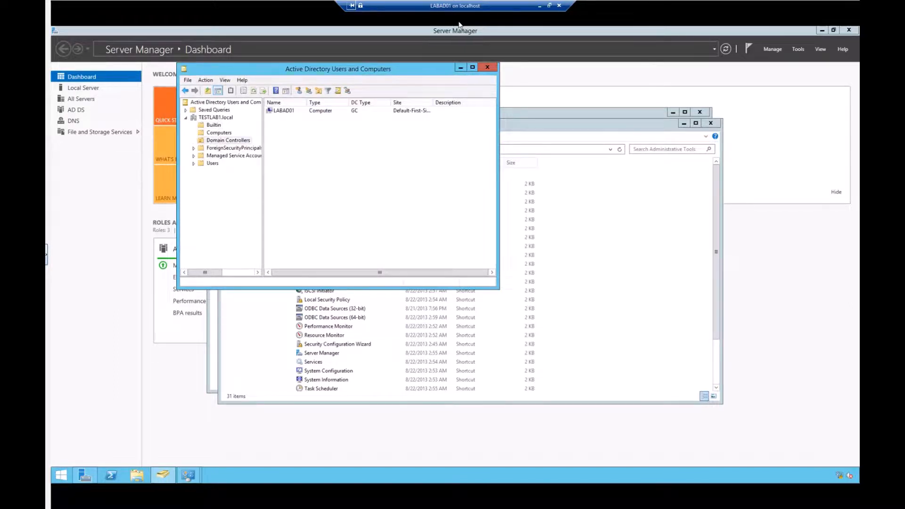
left_click(219, 149)
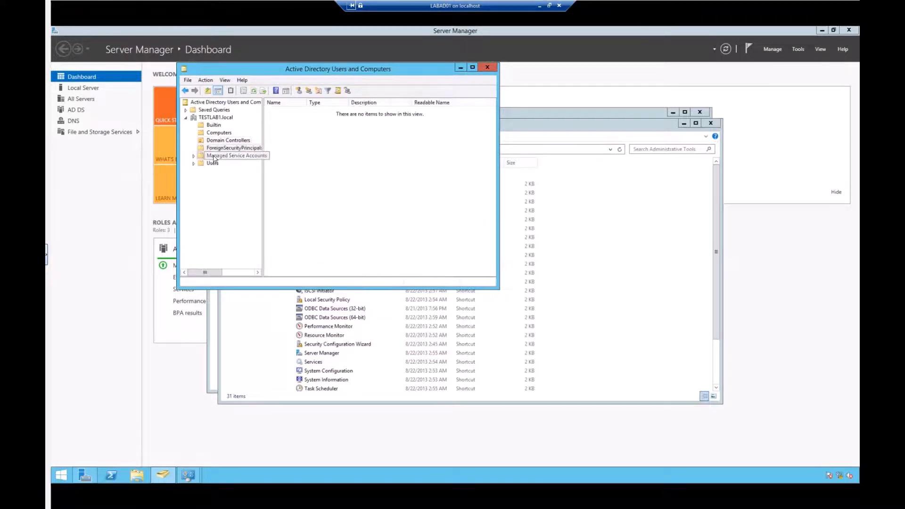
left_click(217, 156)
left_click(211, 163)
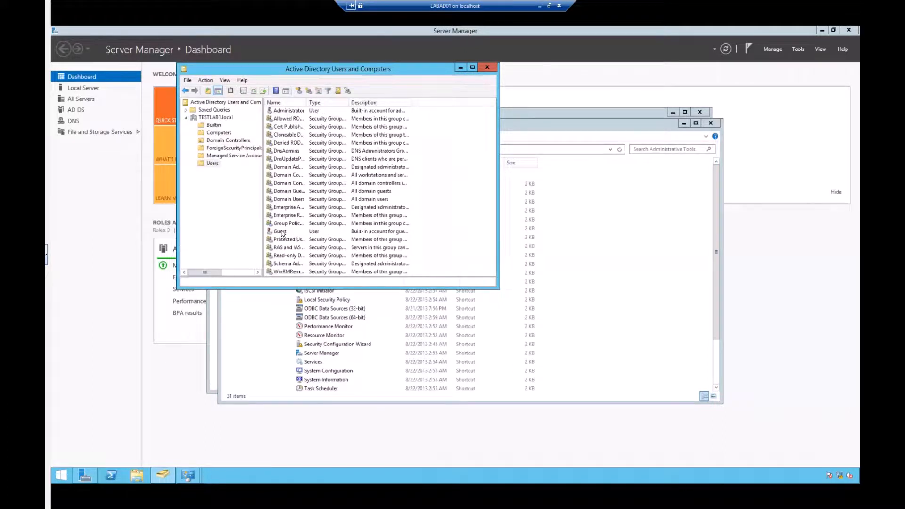
- Enlarge the window, widen the Name column, autofit the Type column, and reselect Users
left_click_drag(497, 287, 537, 332)
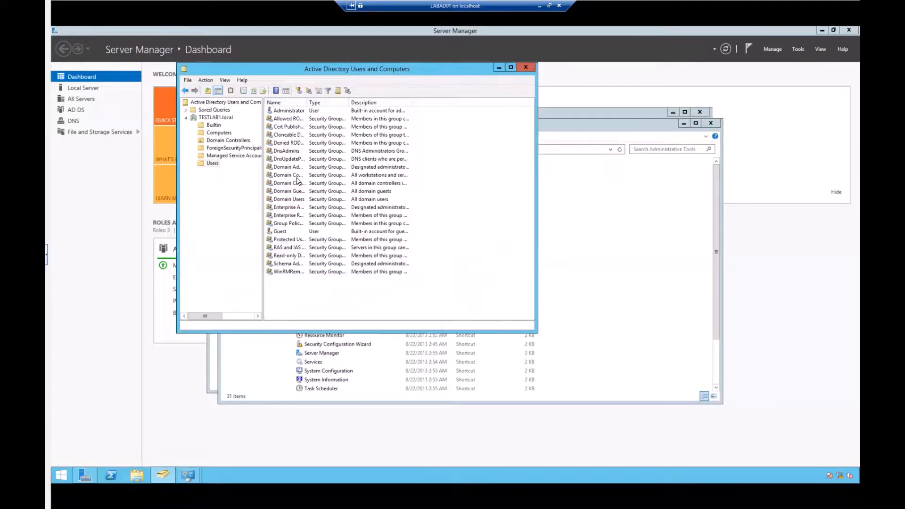
left_click_drag(306, 102, 364, 107)
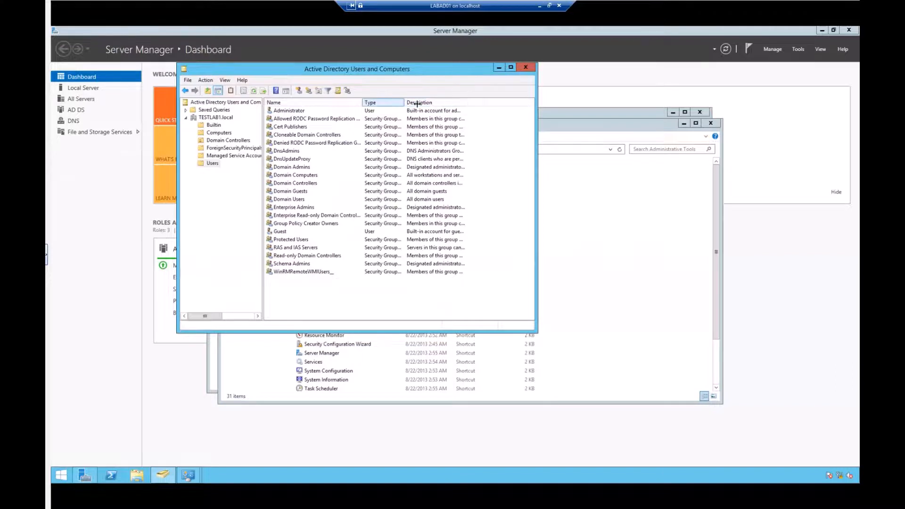
double_click(403, 102)
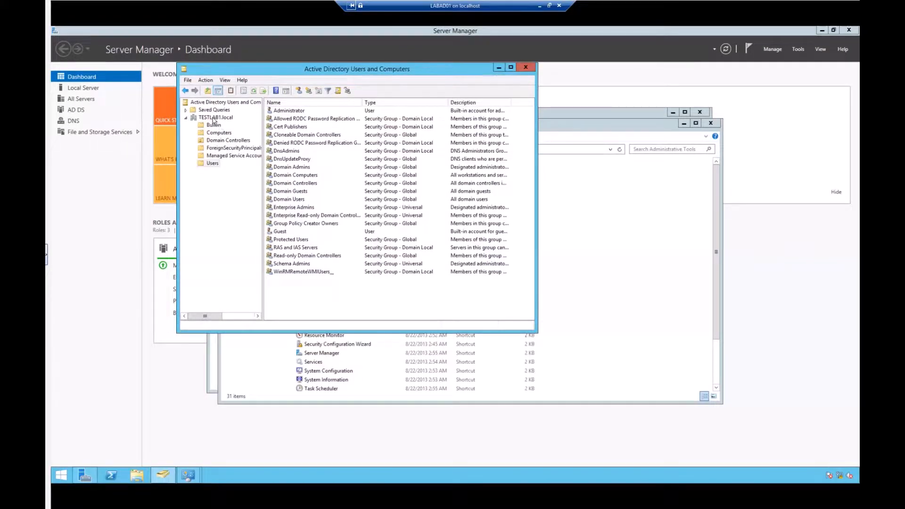
left_click(212, 163)
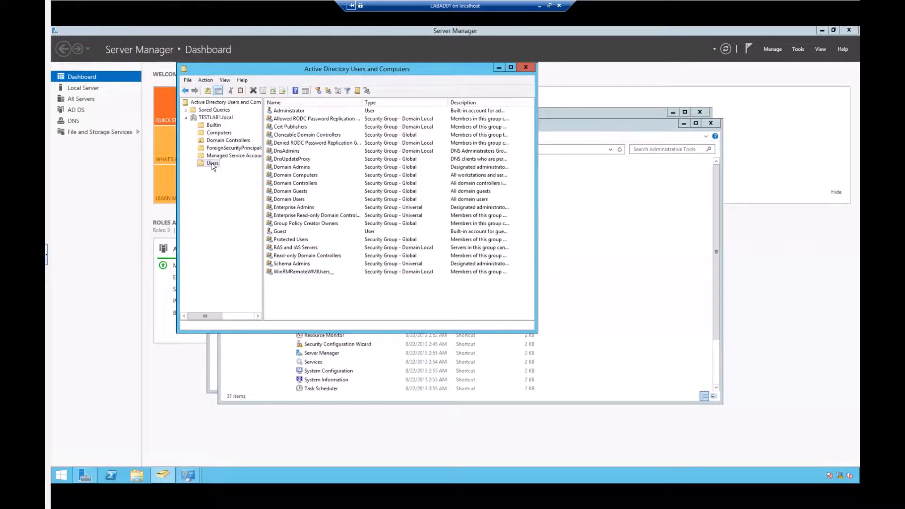
- Open a New Object - User dialog via the Users container's New > User menu
right_click(213, 163)
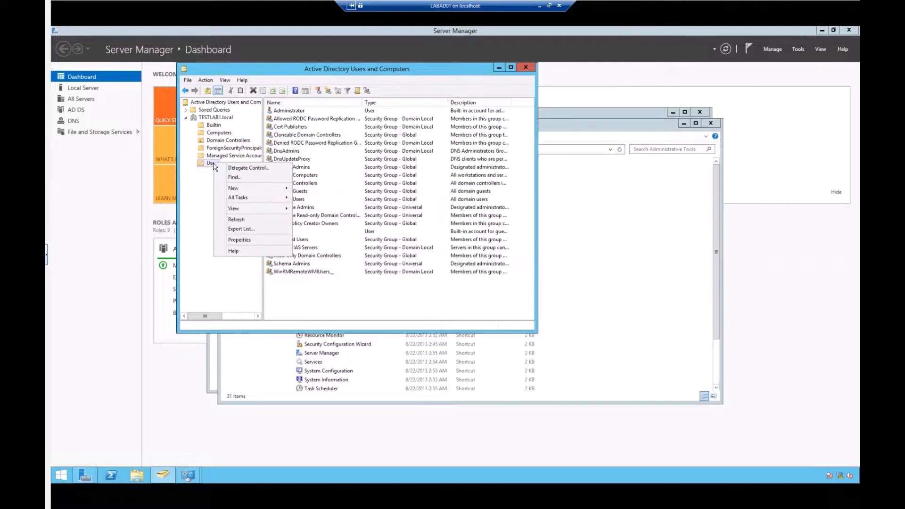
mouse_move(258, 190)
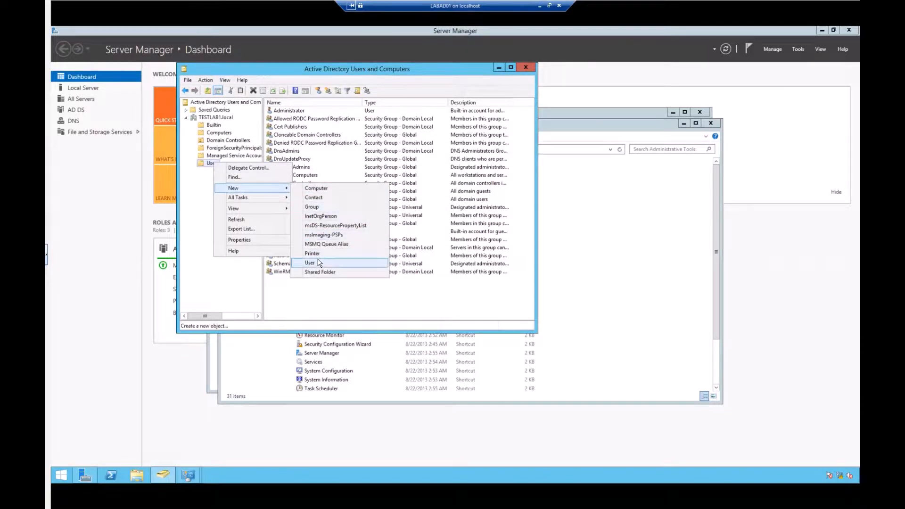
left_click(351, 288)
right_click(353, 288)
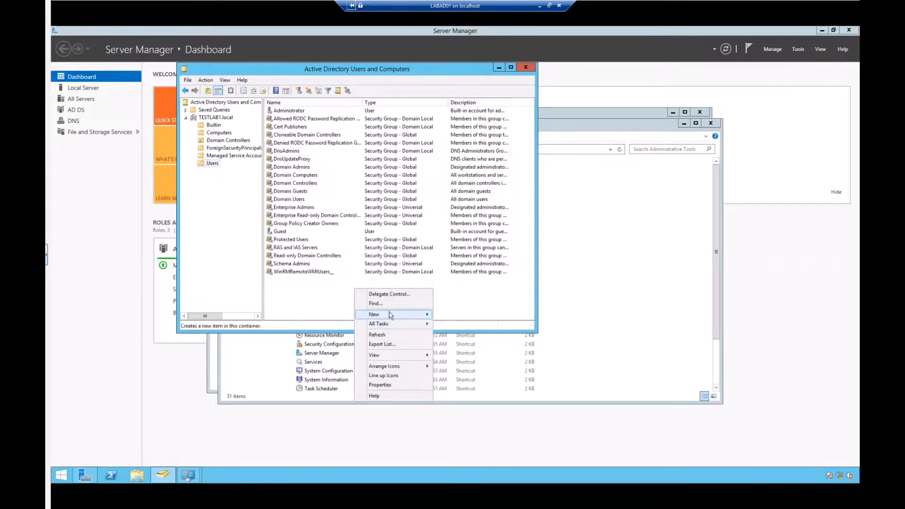
mouse_move(393, 315)
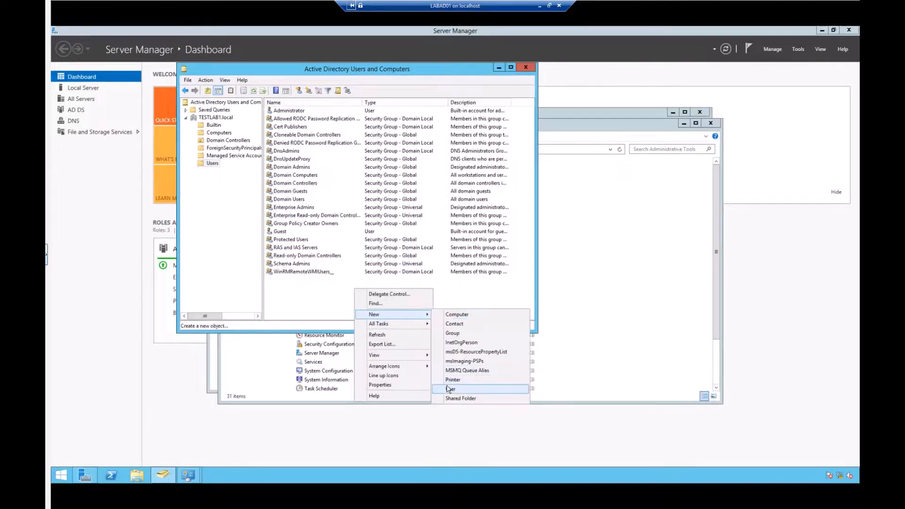
left_click(294, 298)
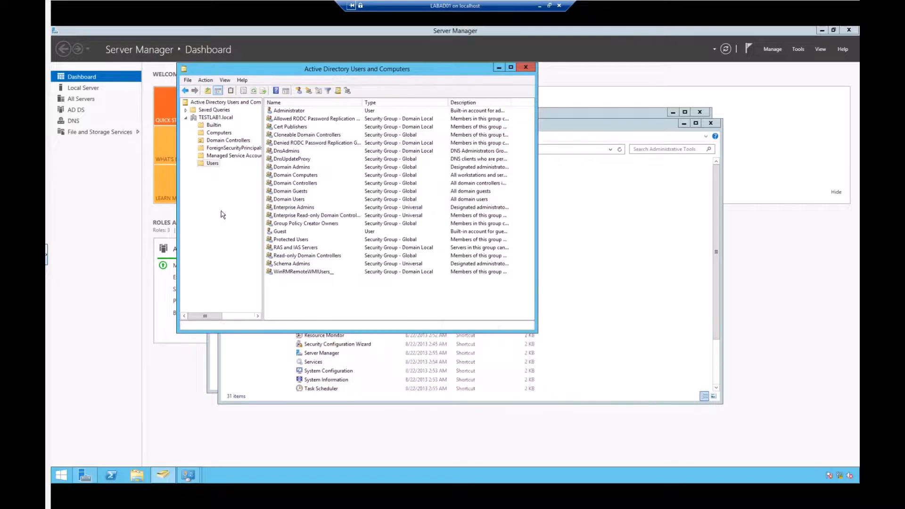
right_click(212, 165)
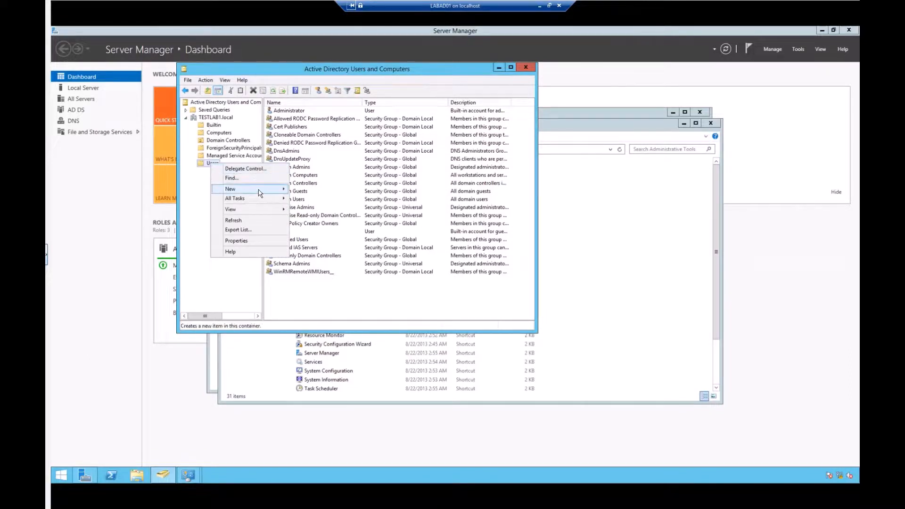
mouse_move(259, 192)
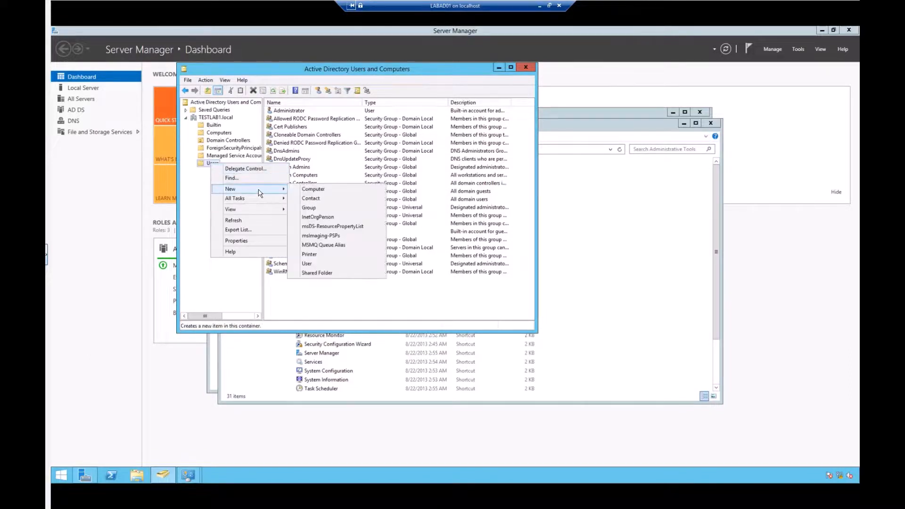
left_click(319, 267)
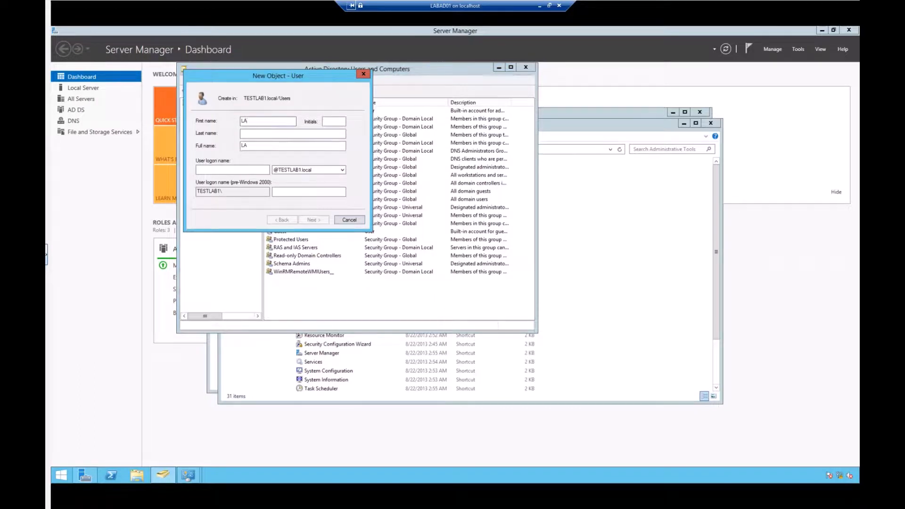
- Enter LABUSER1 as the first name and labuser1 as the user logon name
type("LABUSER1")
key("BackSpace")
key("BackSpace")
key("BackSpace")
key("BackSpace")
type("SER")
left_click(223, 168)
type("labus")
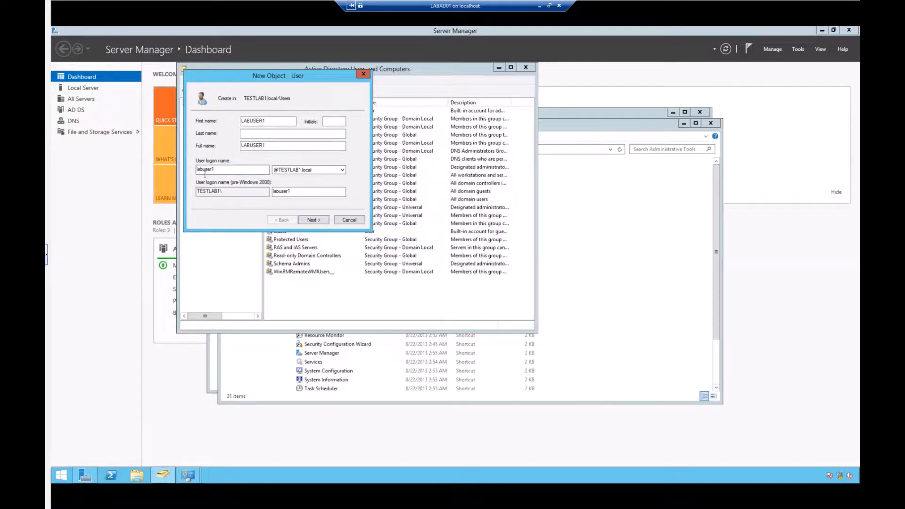
- Mark LABUSER1 as disabled, set and confirm its password, and finish creating the account
left_click(313, 219)
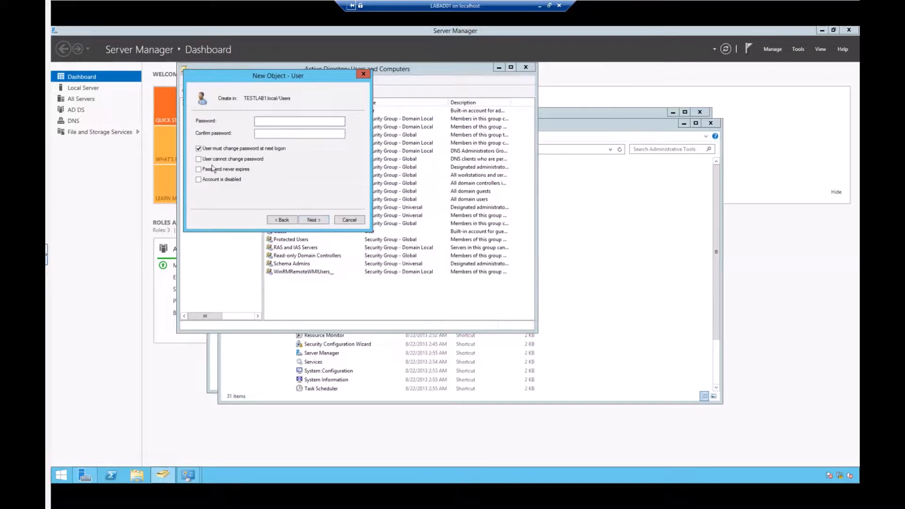
left_click(199, 180)
type("a$$23!")
key("BackSpace")
key("BackSpace")
key("BackSpace")
key("BackSpace")
key("BackSpace")
key("BackSpace")
key("BackSpace")
key("BackSpace")
key("BackSpace")
type("Pa$$w0rd123!")
key("Tab")
type("Pa$$w0rd123!")
left_click(312, 219)
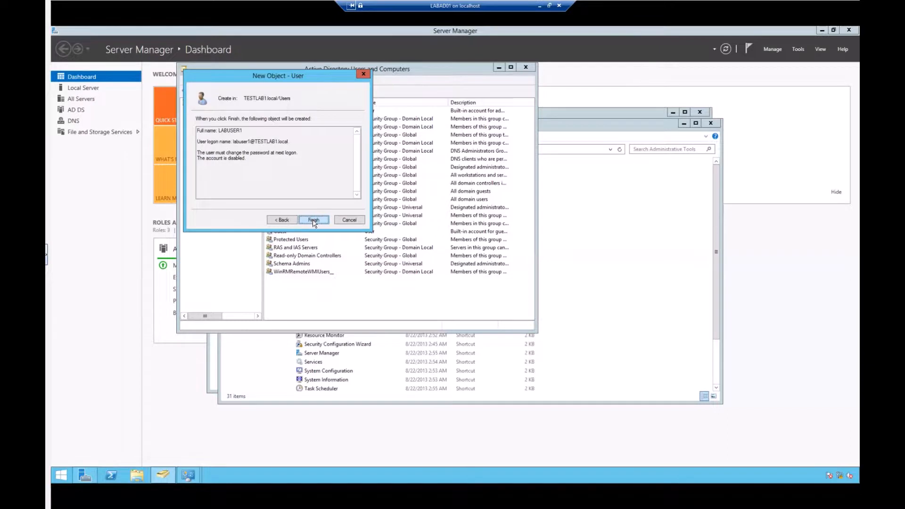
left_click(312, 220)
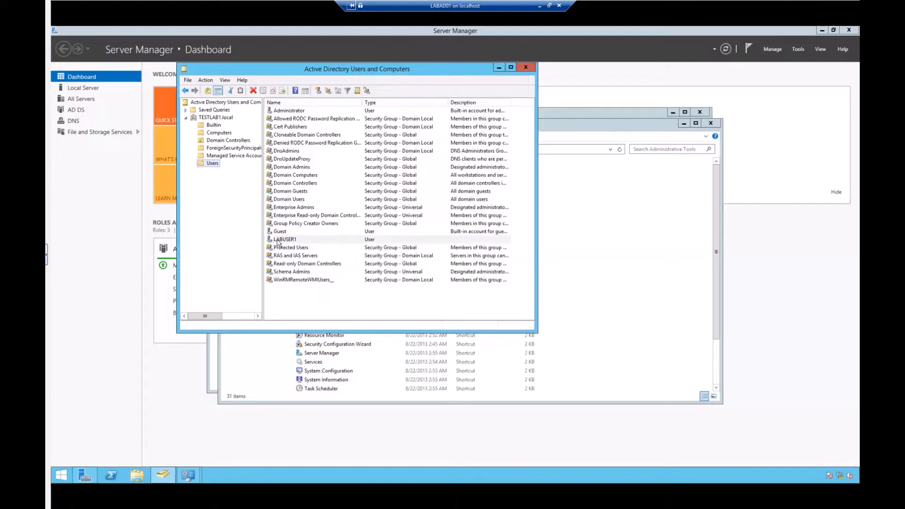
- Open the properties of the new LABUSER1 account
left_click(297, 249)
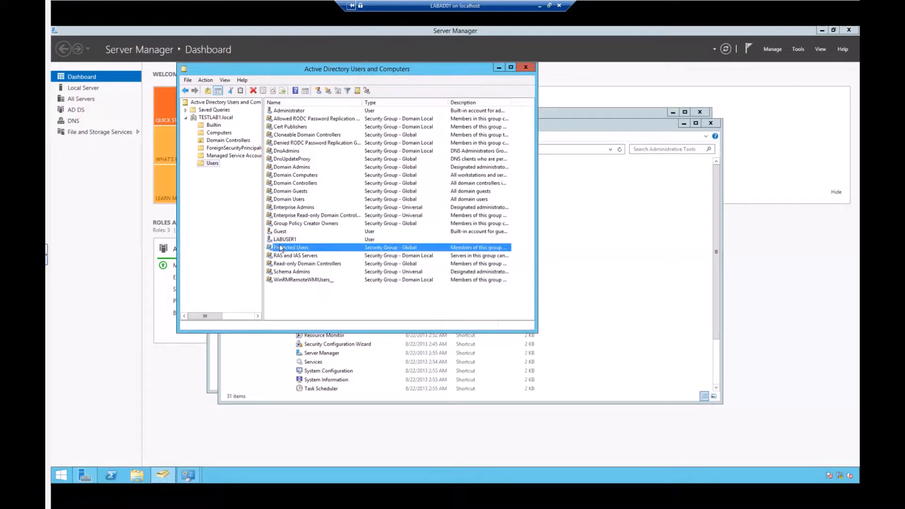
left_click(275, 240)
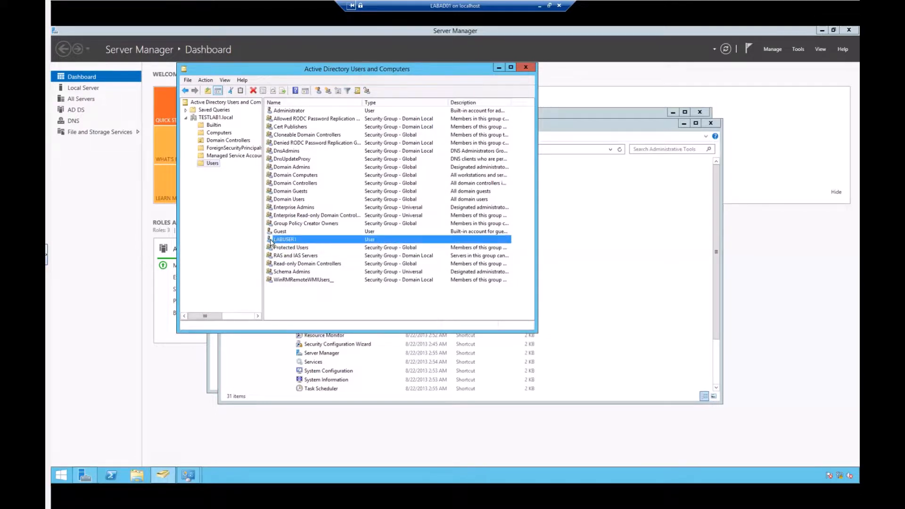
right_click(293, 241)
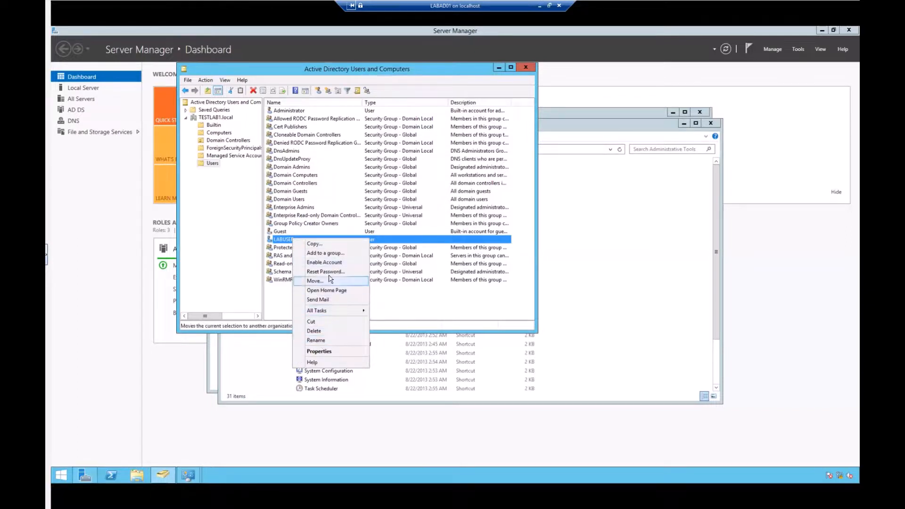
left_click(314, 352)
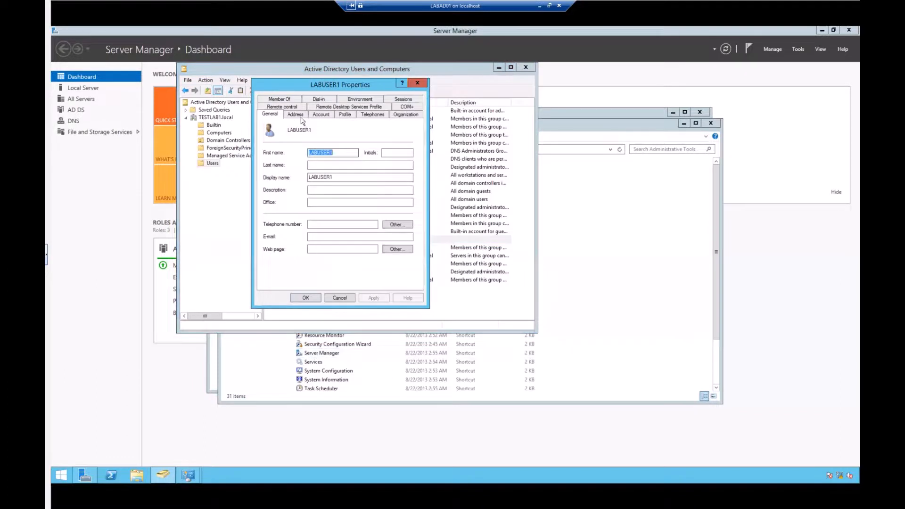
- Clear 'Account is disabled' on the Account tab, apply it, and close the dialog
left_click(321, 115)
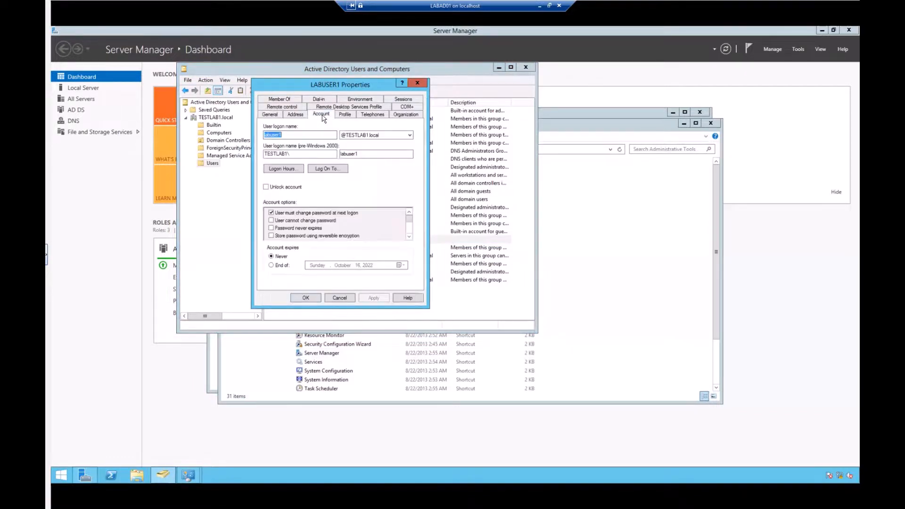
left_click(408, 237)
left_click(408, 237)
left_click(271, 228)
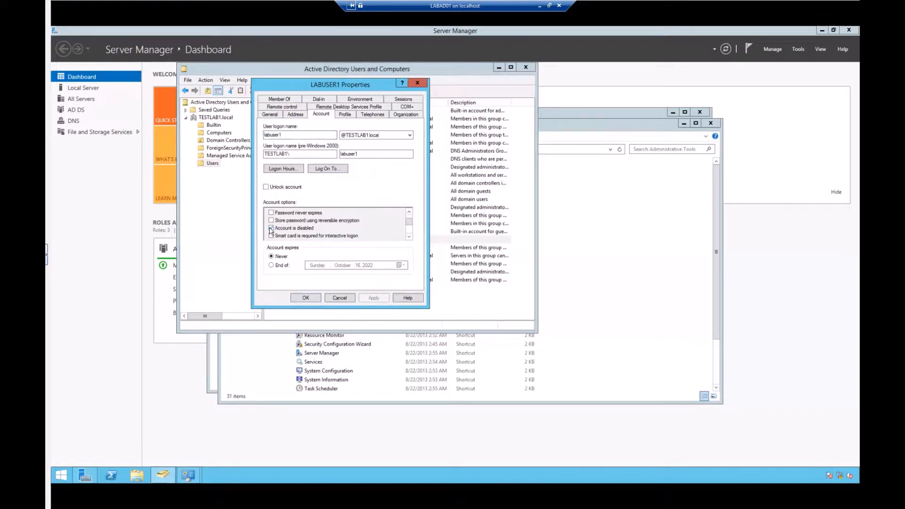
left_click(271, 228)
left_click(374, 297)
left_click(306, 298)
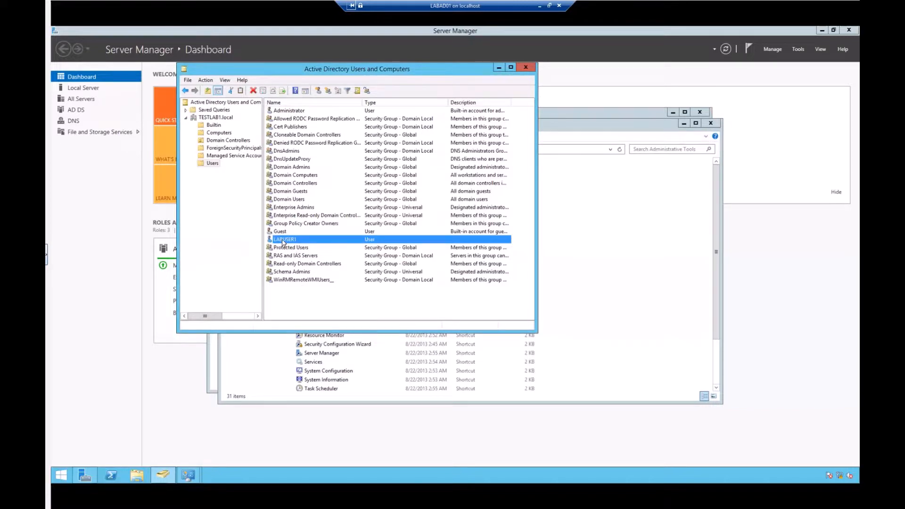
- Reopen LABUSER1's properties and look through the General, Address, Account and Profile tabs
right_click(285, 240)
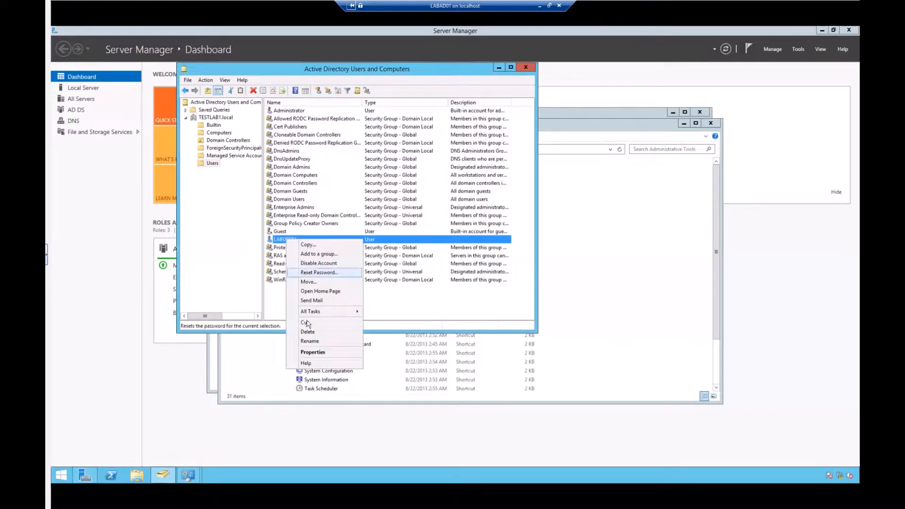
left_click(308, 352)
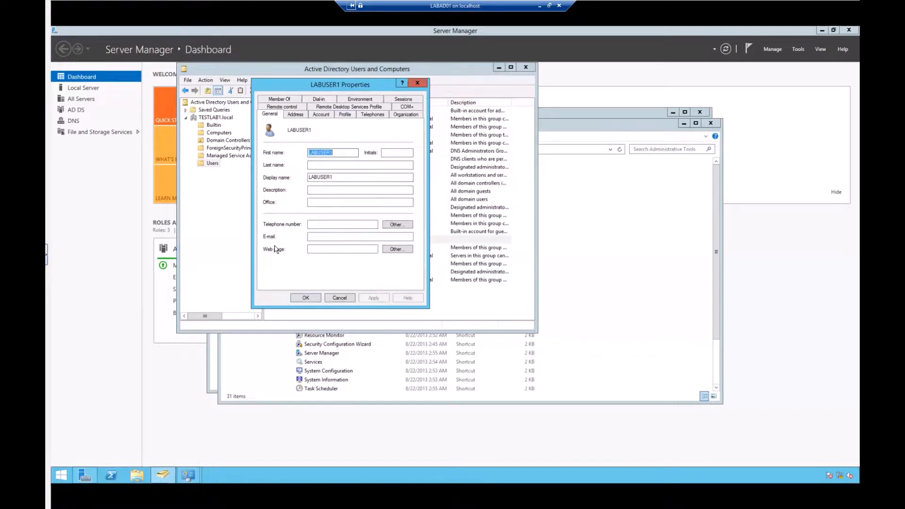
left_click(295, 114)
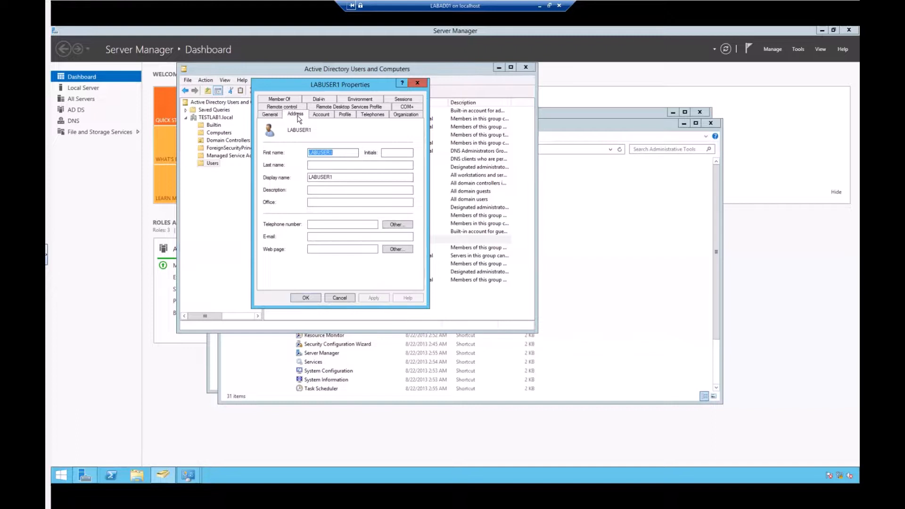
left_click(327, 115)
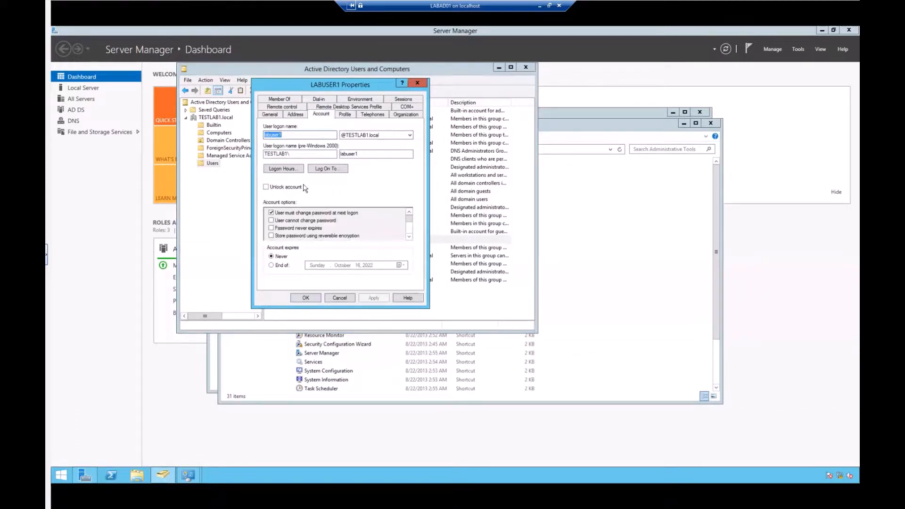
left_click(344, 115)
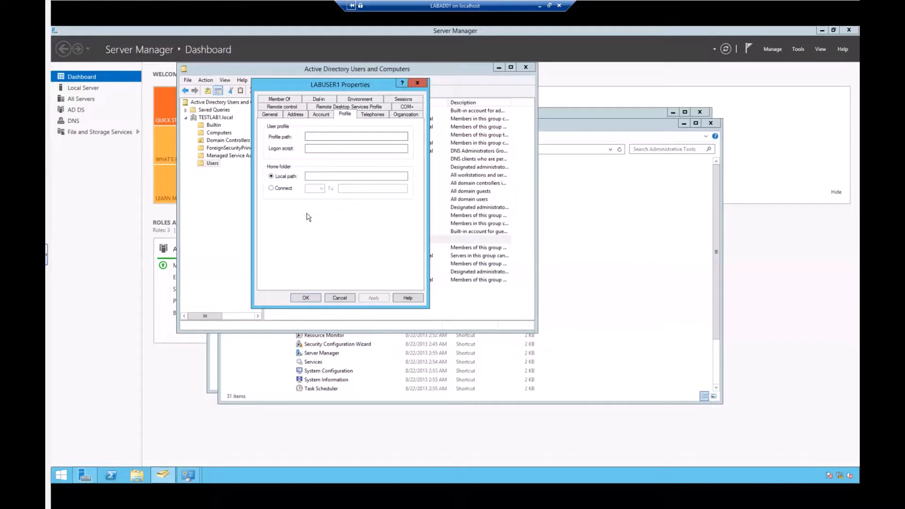
- Look through the Telephones, Organization, COM+, Remote Desktop Services Profile, Remote control and Member Of tabs
left_click(373, 114)
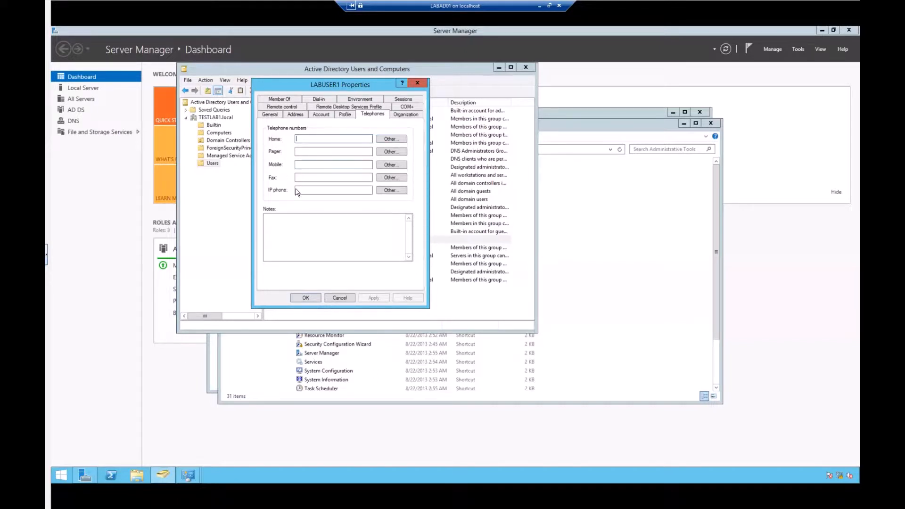
left_click(407, 115)
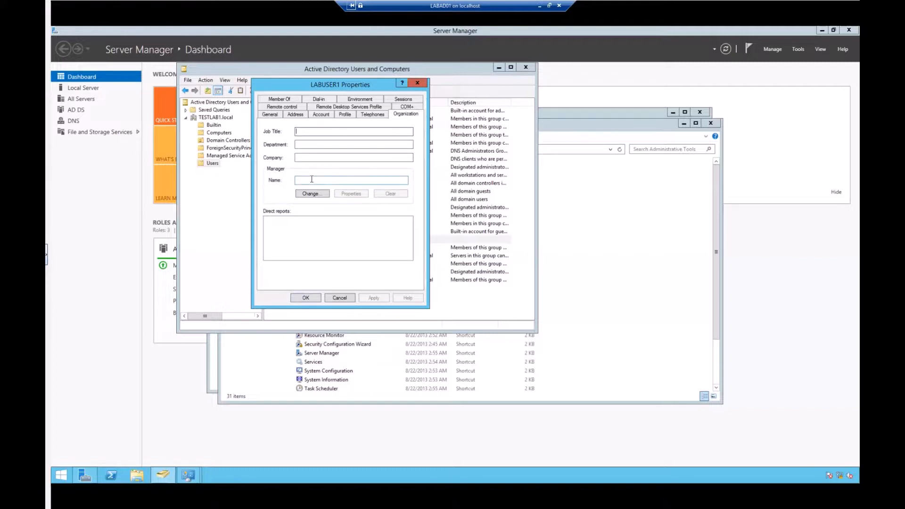
left_click(411, 108)
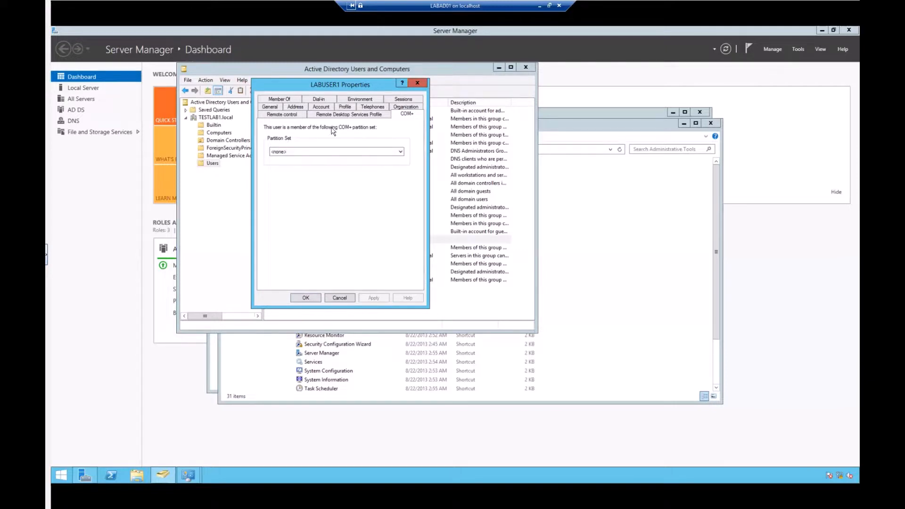
left_click(348, 115)
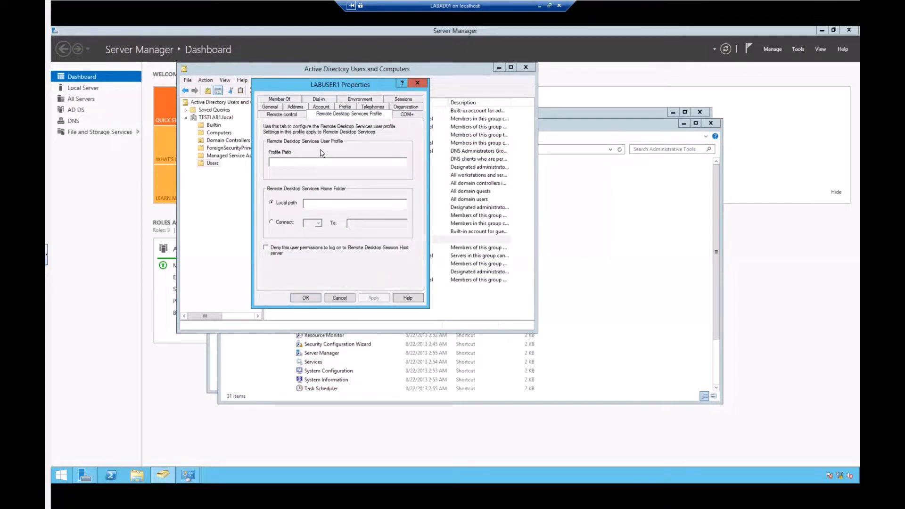
left_click(281, 115)
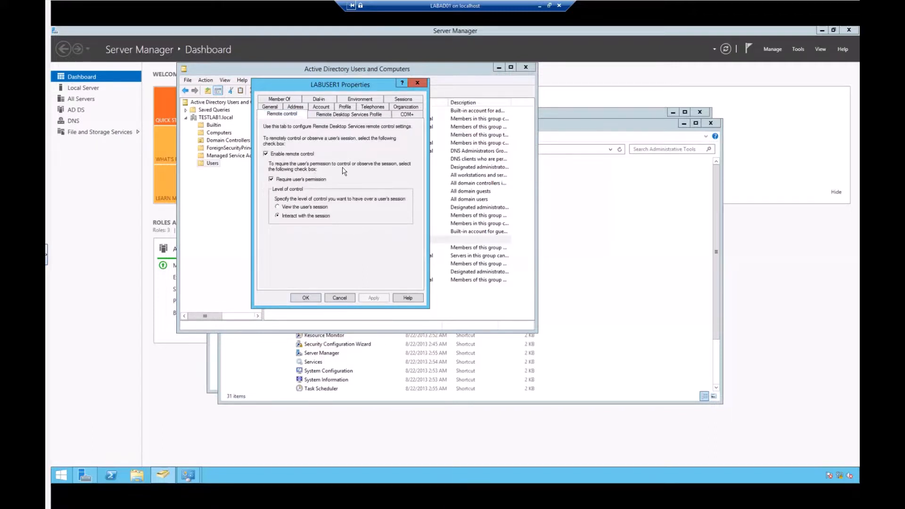
left_click(286, 100)
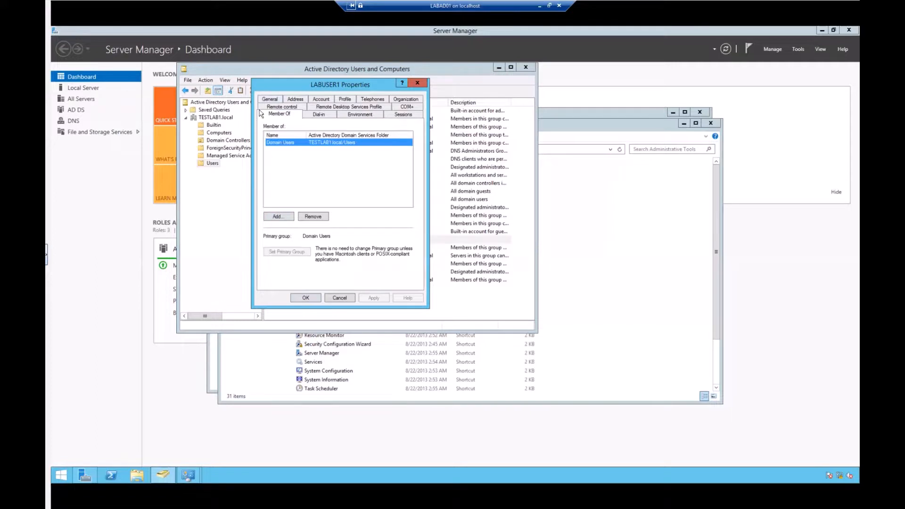
- Search groups for 'Do' and pick Domain Admins to add to LABUSER1
left_click(279, 217)
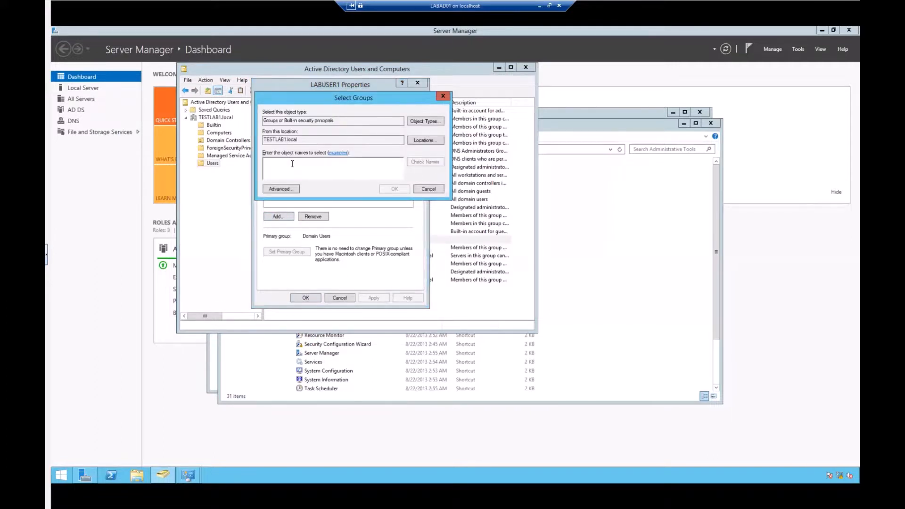
type("Domain")
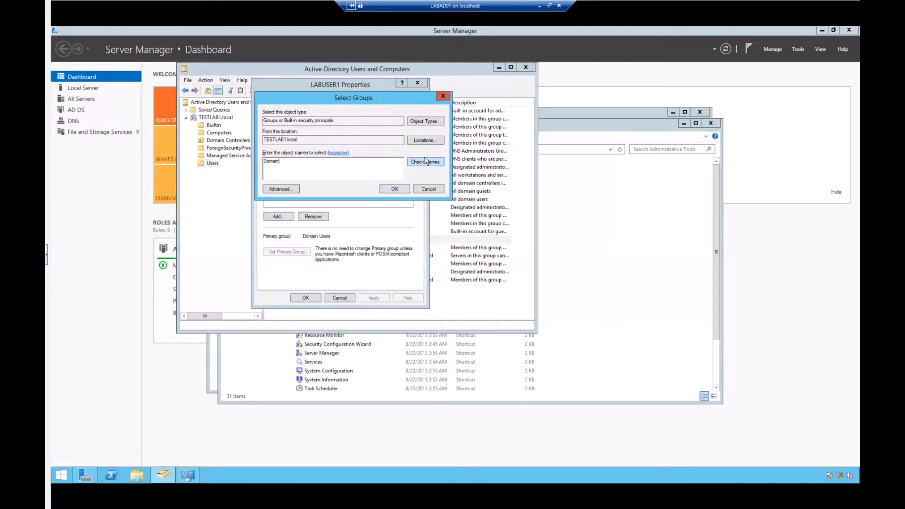
left_click(425, 162)
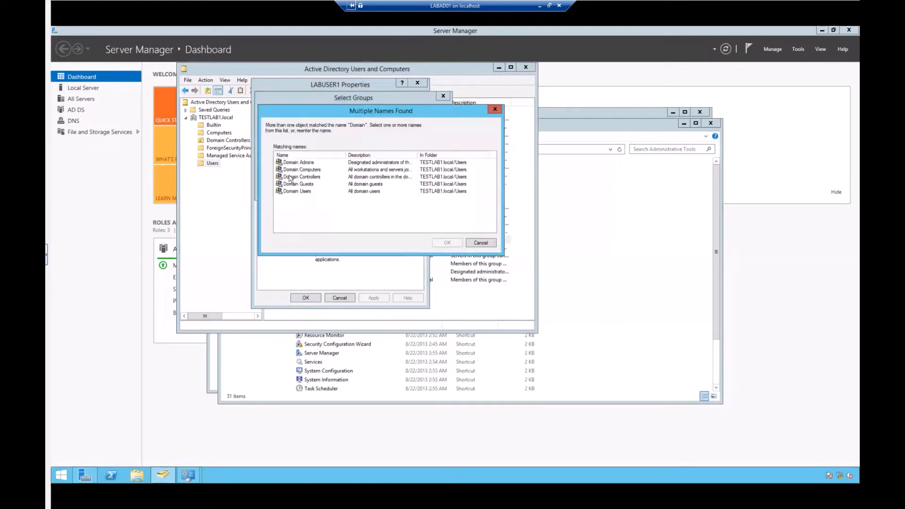
left_click_drag(313, 109, 410, 109)
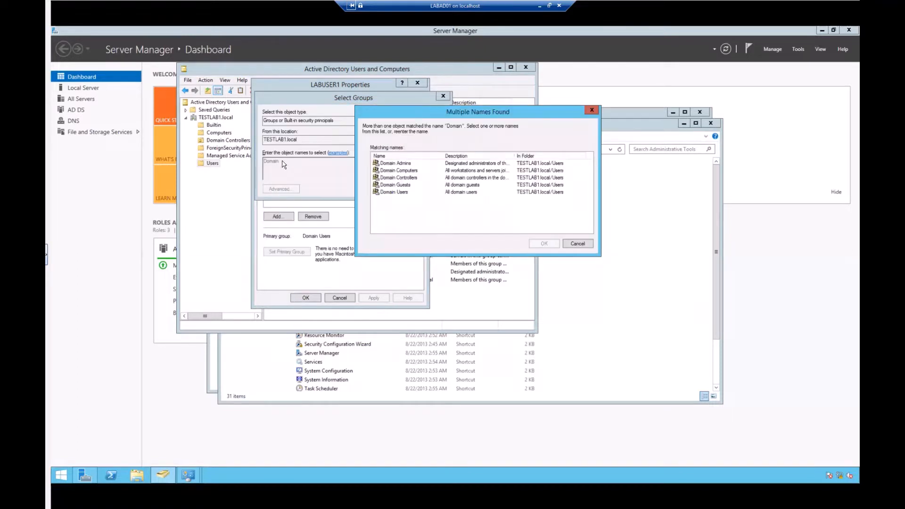
left_click(405, 164)
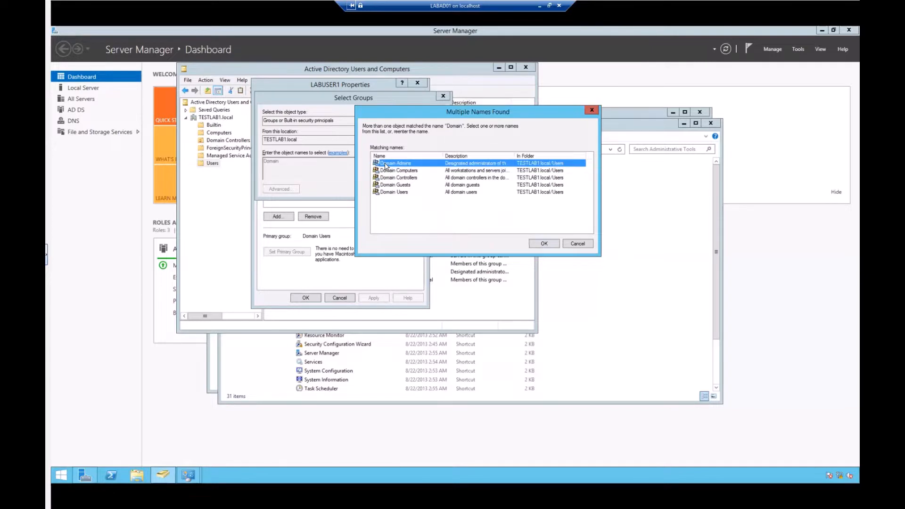
left_click(543, 243)
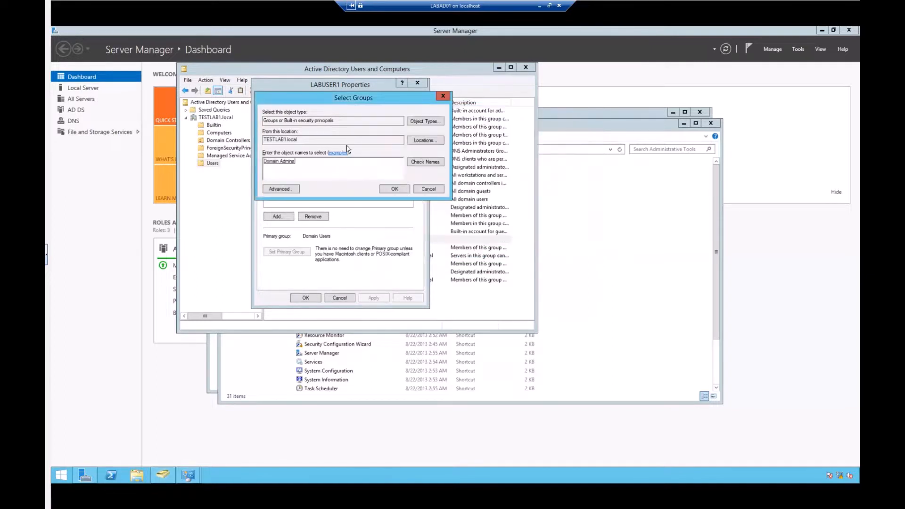
- Inspect the TESTLAB1.local search locations, leave them unchanged, and confirm adding Domain Admins
left_click(424, 141)
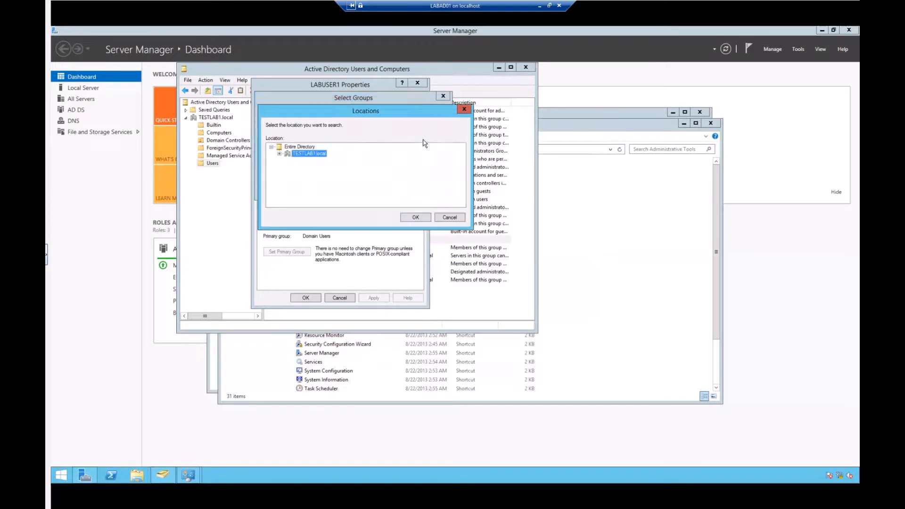
left_click_drag(337, 113, 400, 114)
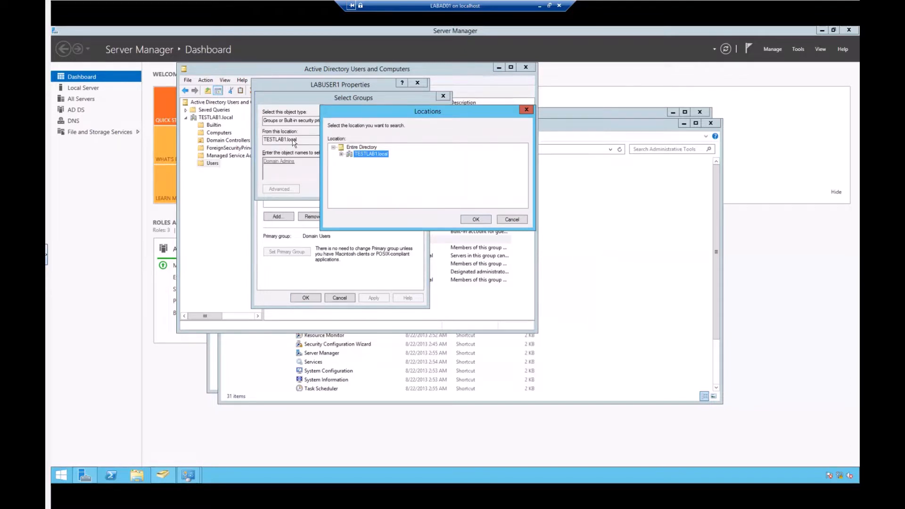
left_click(341, 154)
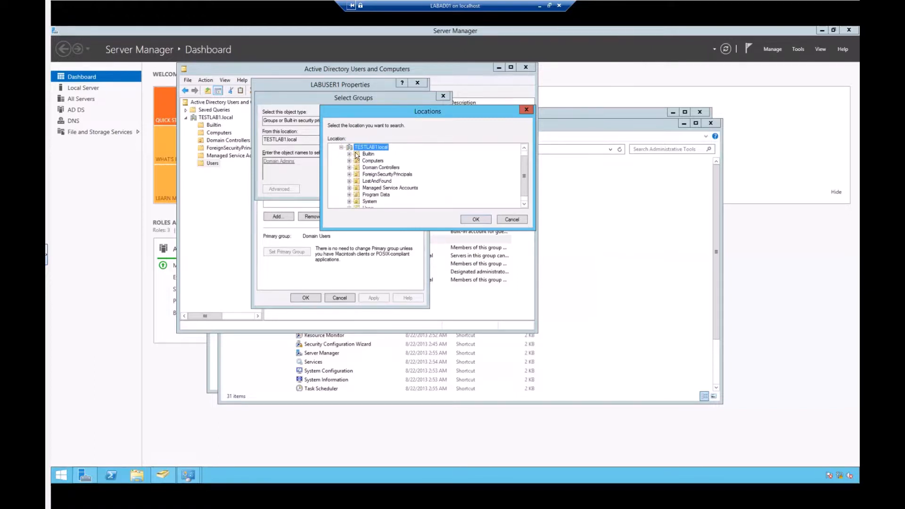
left_click(341, 148)
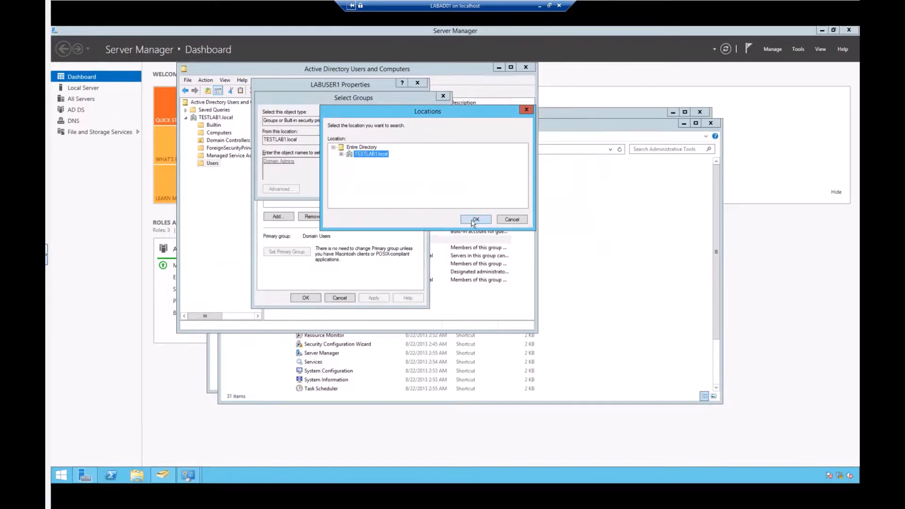
left_click(504, 221)
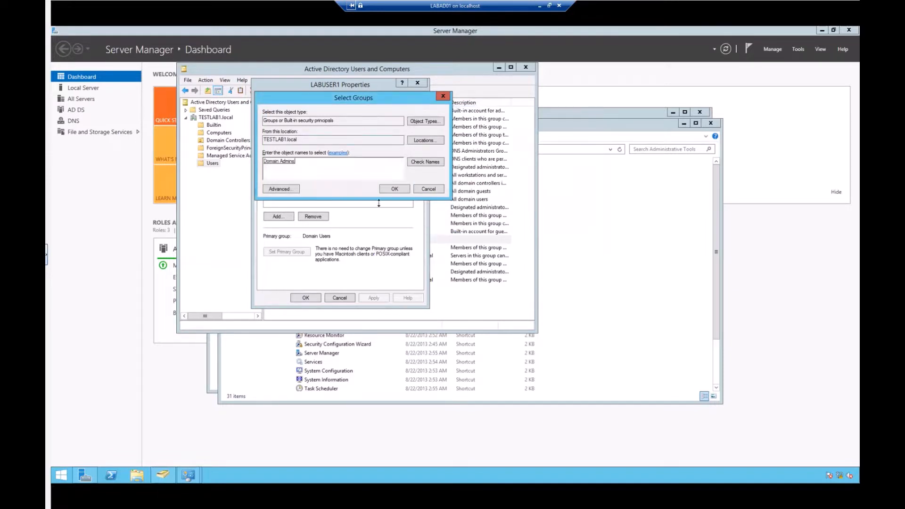
left_click(393, 190)
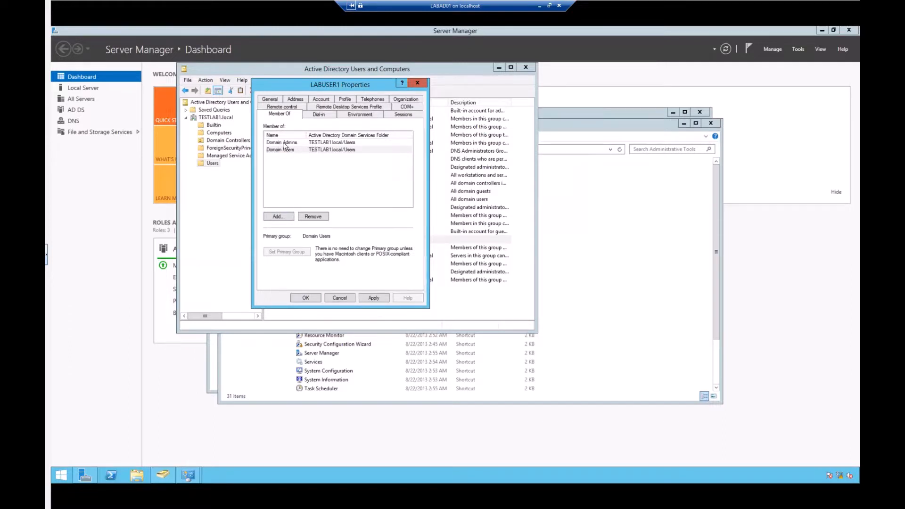
- Check the Domain Admins members list, then apply LABUSER1's new Domain Admins membership
left_click(284, 143)
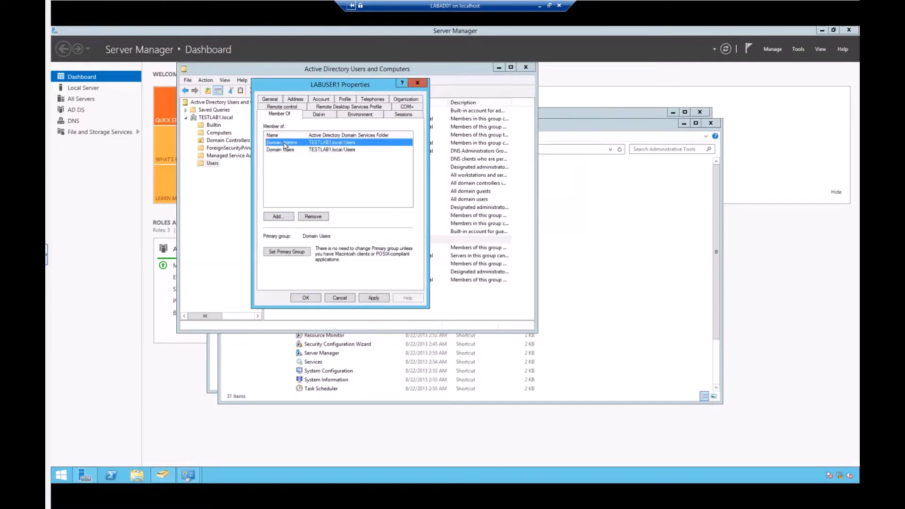
double_click(285, 144)
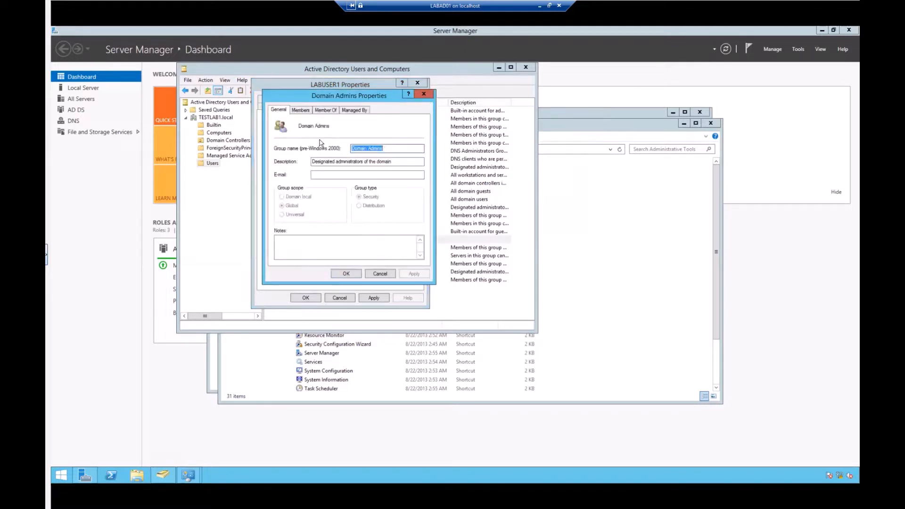
left_click_drag(314, 97, 426, 112)
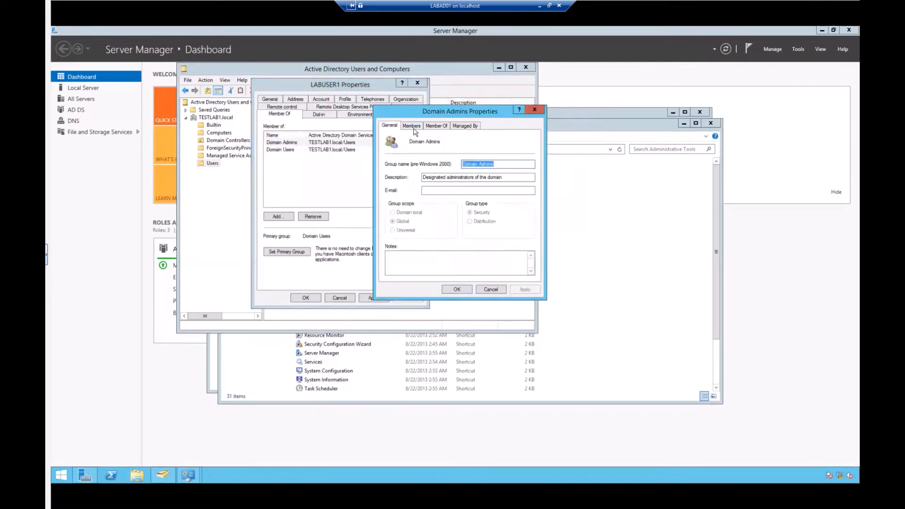
left_click(411, 126)
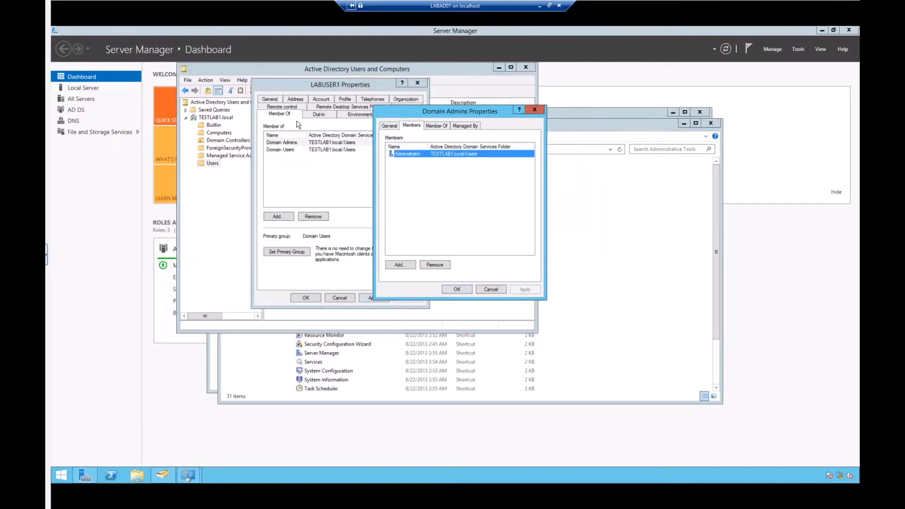
left_click(492, 290)
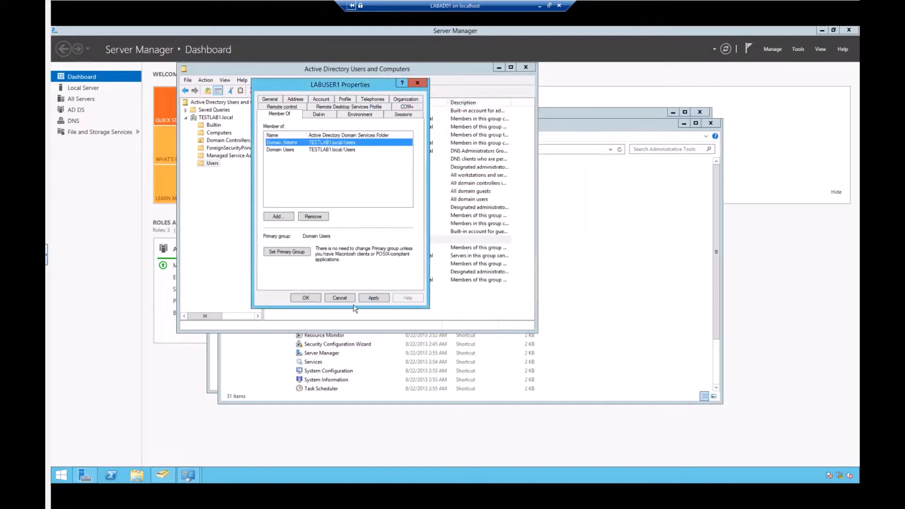
left_click(370, 298)
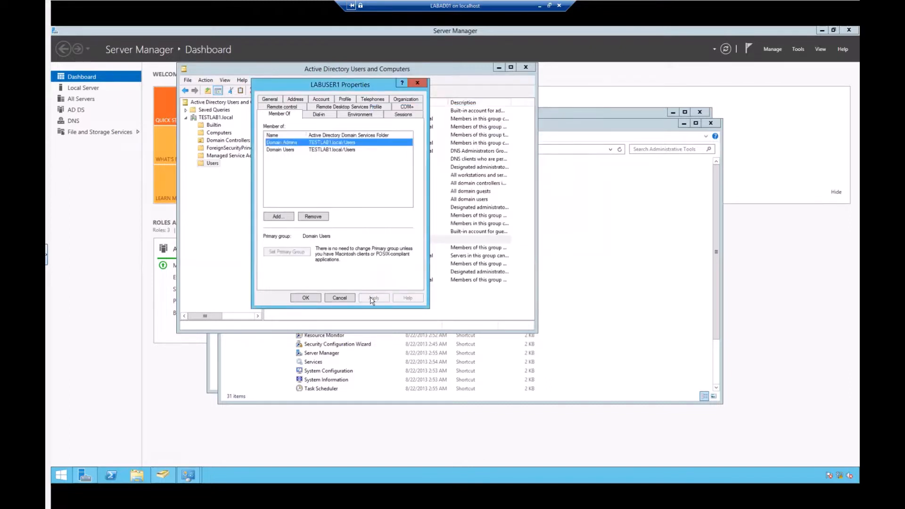
- Verify Domain Admins now lists LABUSER1, then close both property dialogs
double_click(285, 144)
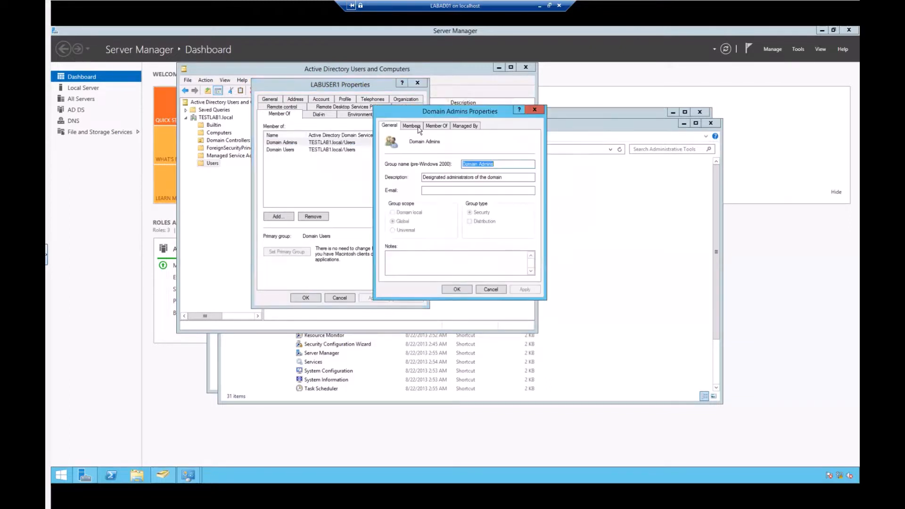
left_click(418, 126)
left_click(406, 161)
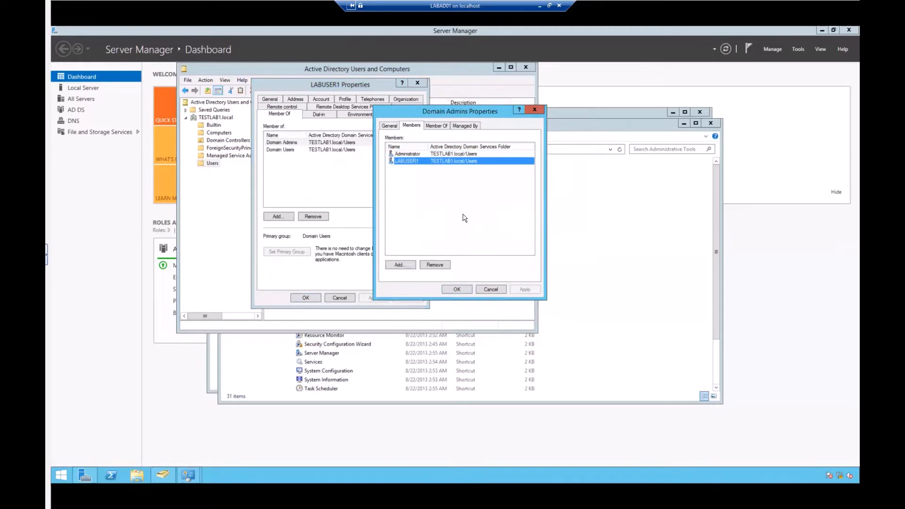
left_click(464, 218)
left_click(457, 289)
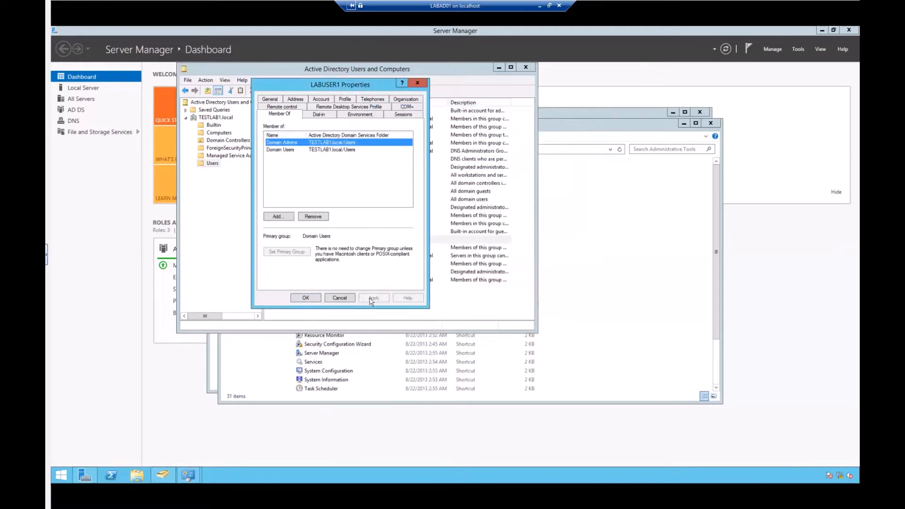
left_click(314, 298)
left_click(288, 238)
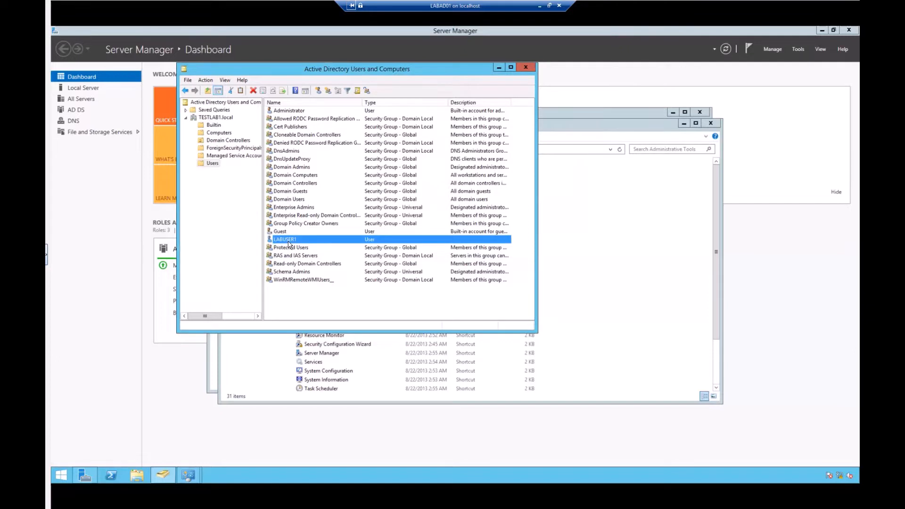
- Select TESTLAB1.local in the console tree to list its containers, Builtin through Users
left_click(225, 191)
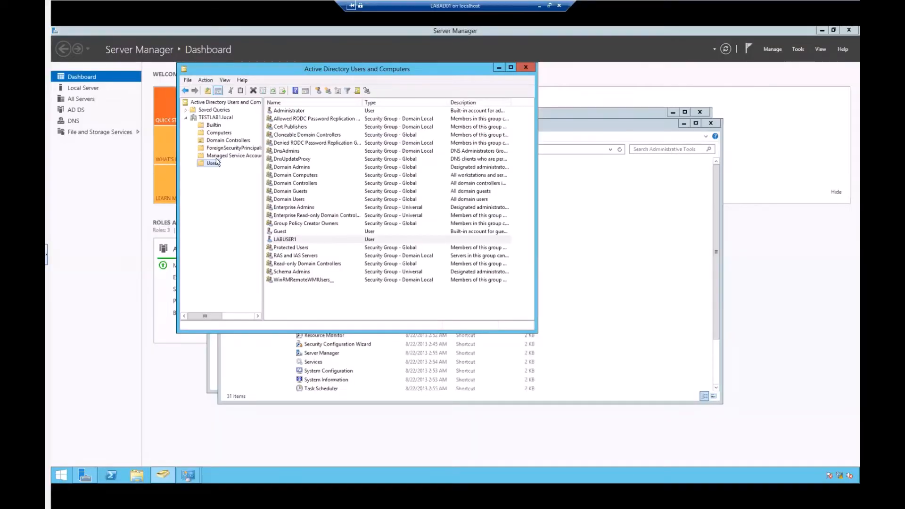
left_click(210, 118)
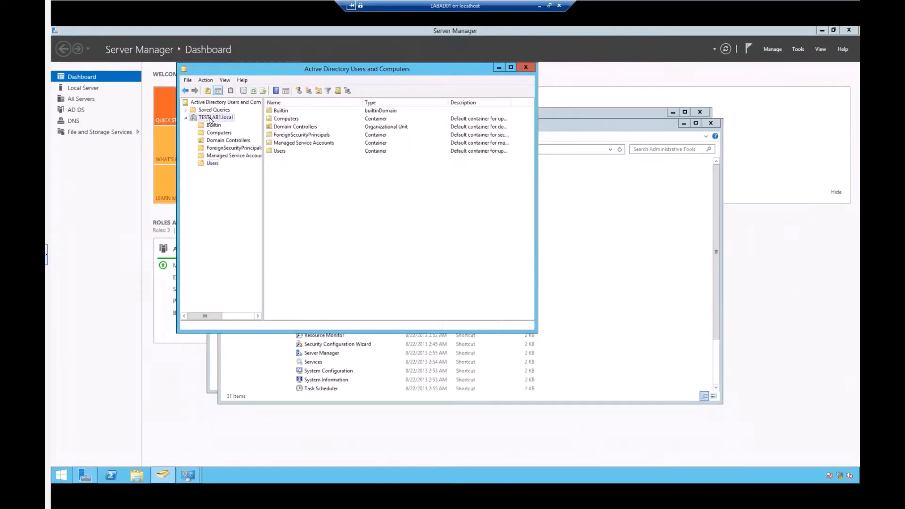
- Create an organizational unit named Accounting directly under TESTLAB1.local
right_click(211, 119)
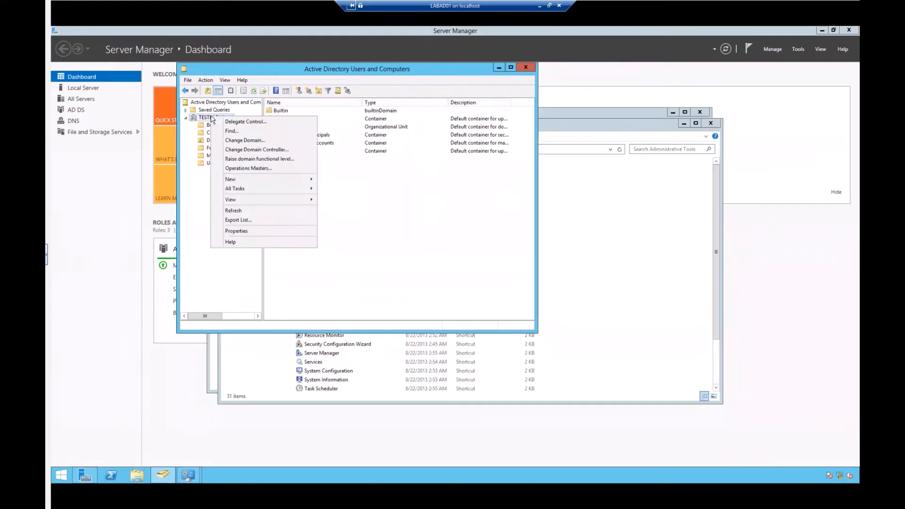
mouse_move(297, 182)
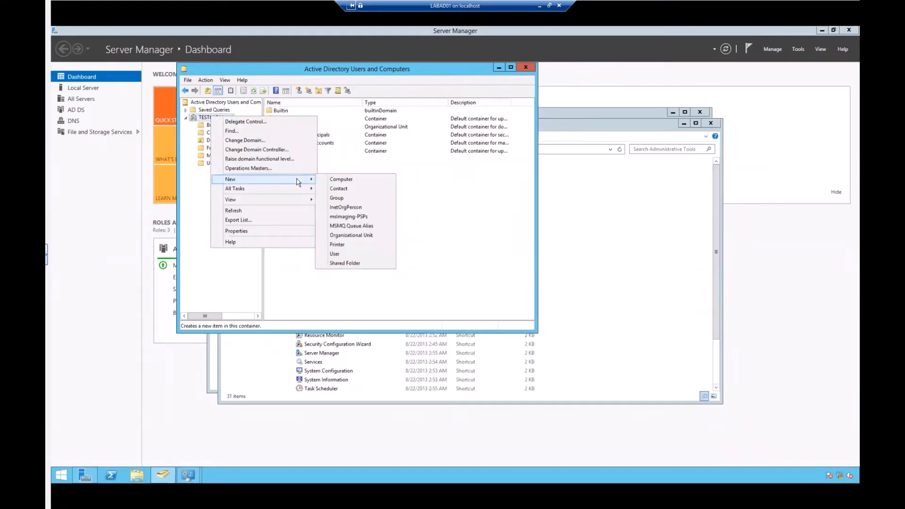
left_click(347, 237)
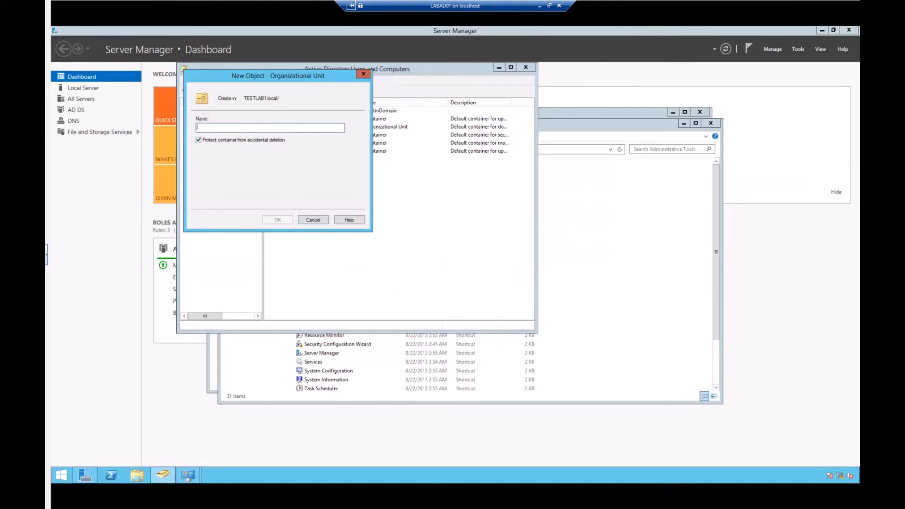
type("Accounting")
left_click(277, 219)
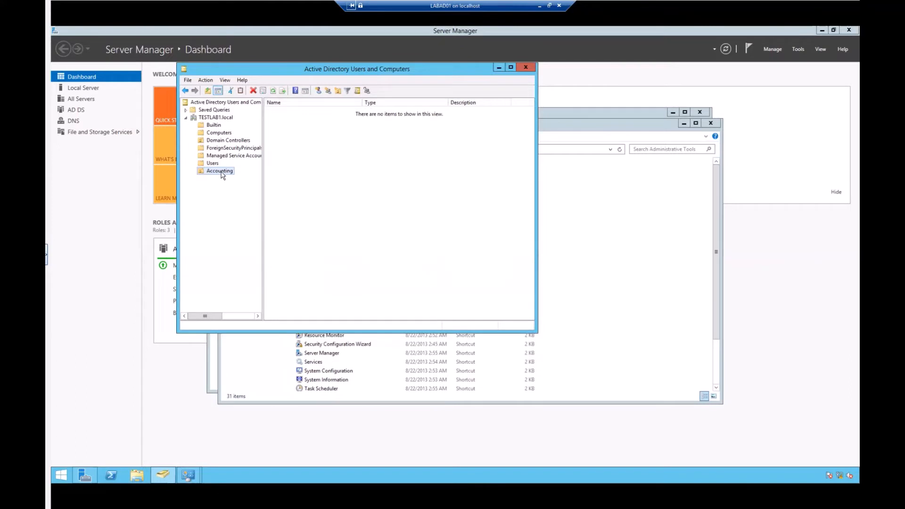
- Move LABUSER1 from the Users container into Accounting, then open Accounting to verify
right_click(318, 175)
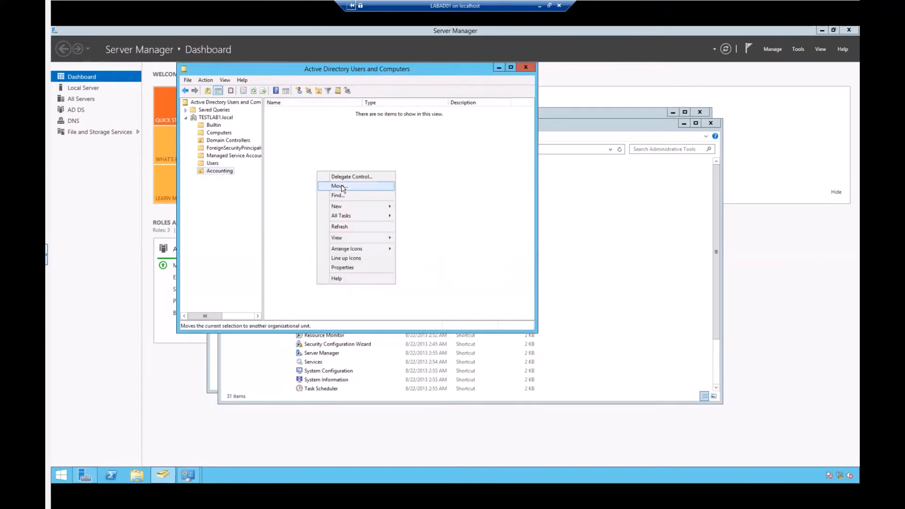
left_click(278, 160)
left_click(213, 164)
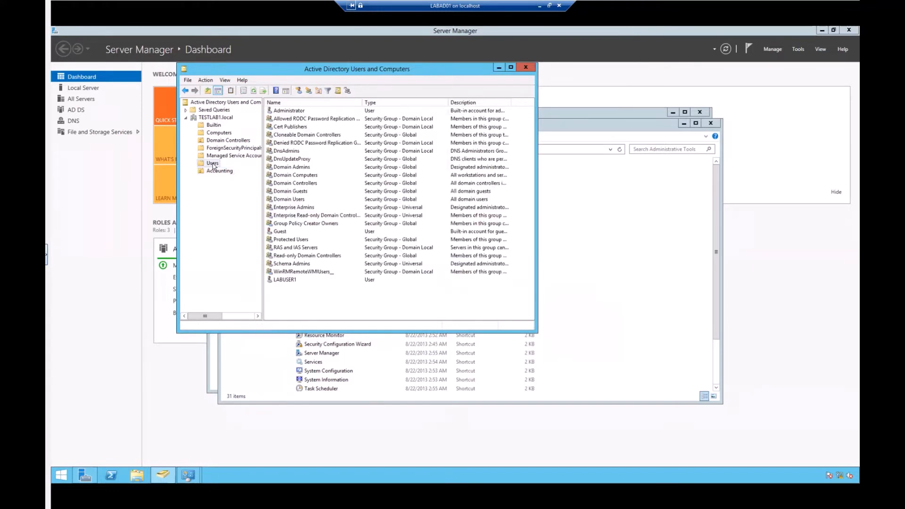
right_click(281, 281)
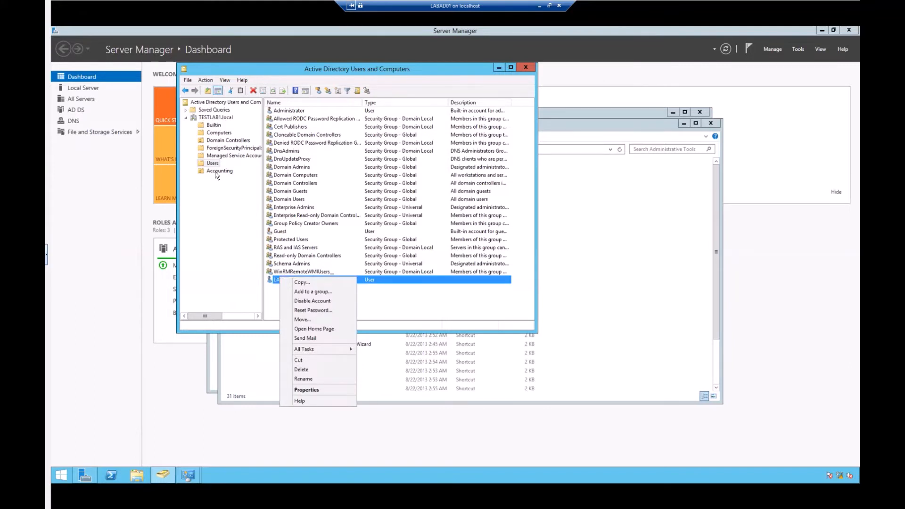
left_click(303, 320)
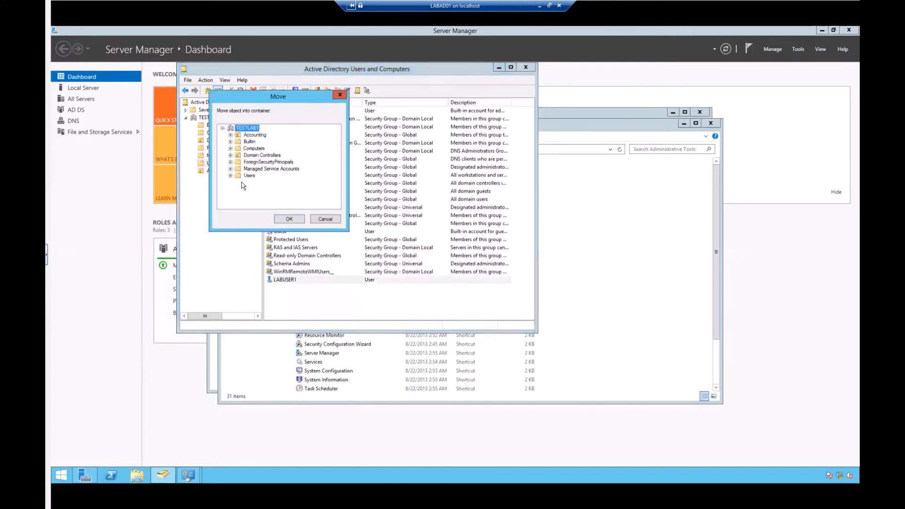
left_click(255, 135)
left_click(288, 219)
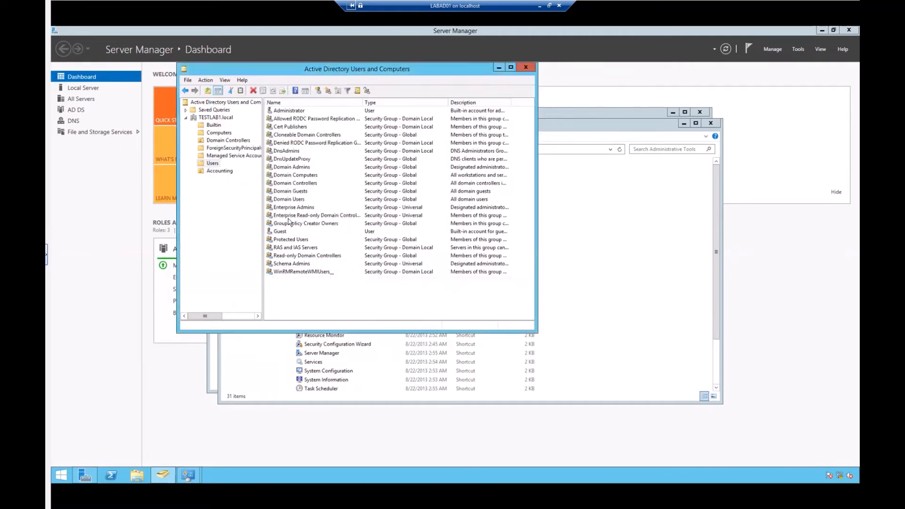
left_click(218, 170)
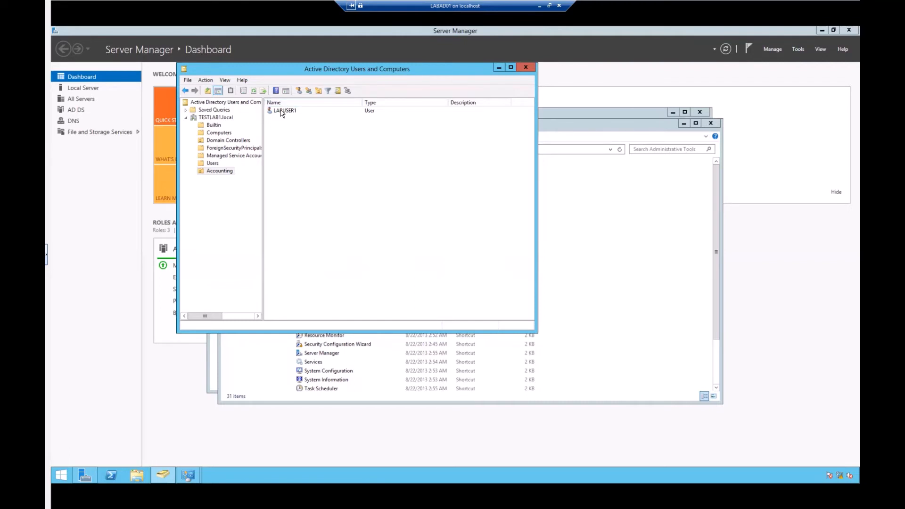
left_click(217, 172)
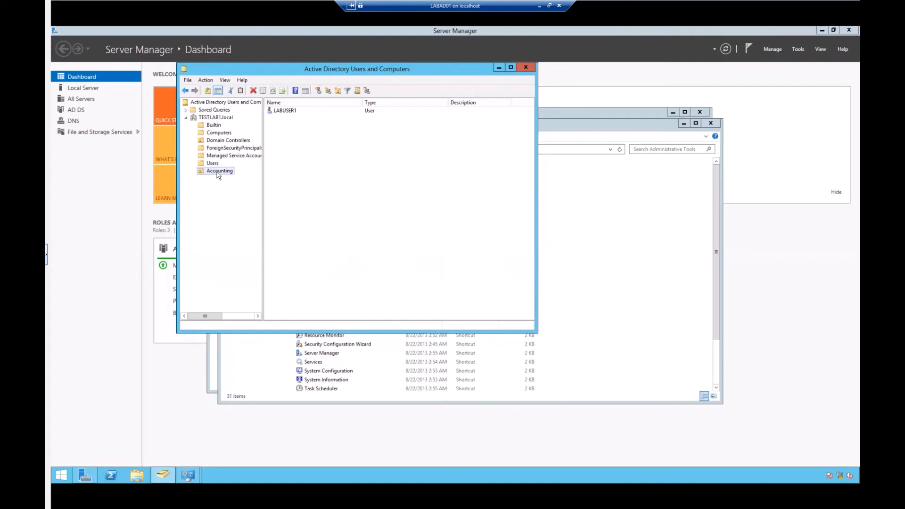
right_click(218, 175)
left_click(247, 284)
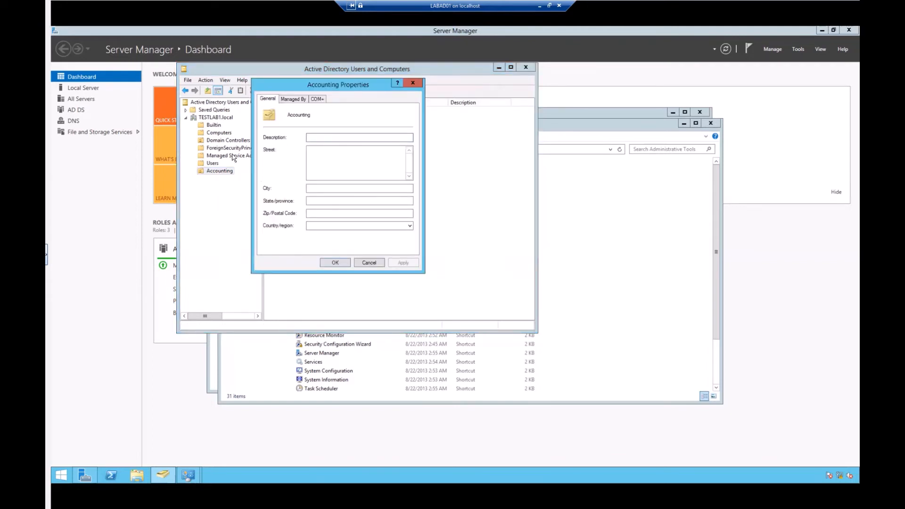
left_click(297, 100)
left_click(316, 99)
left_click(267, 99)
left_click(367, 263)
left_click(378, 226)
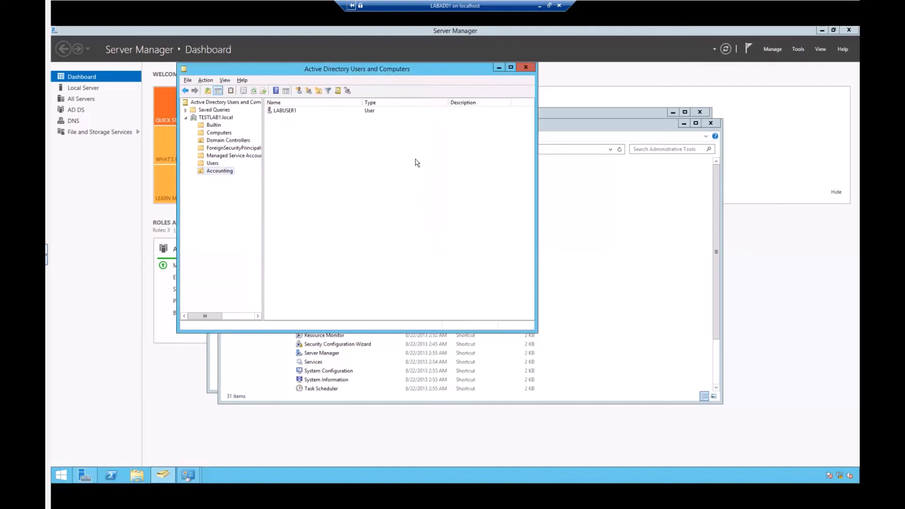
key("alt+Tab")
key("Escape")
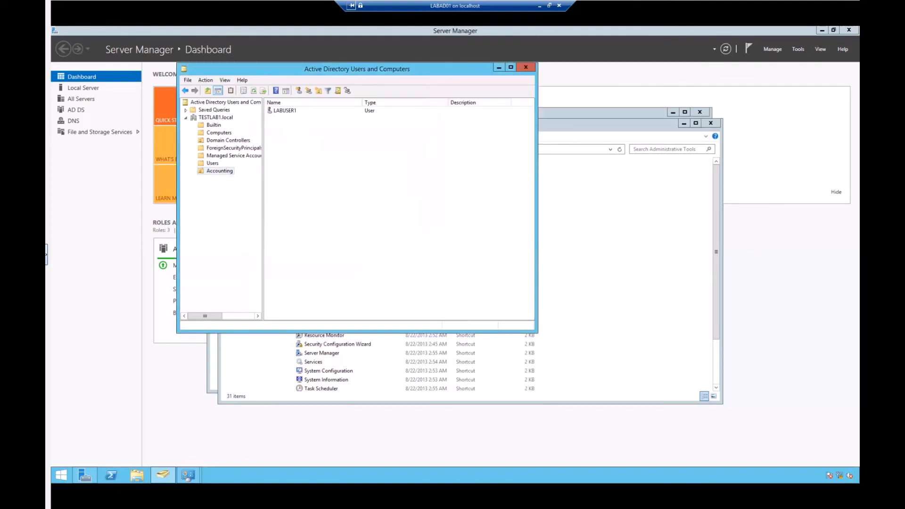